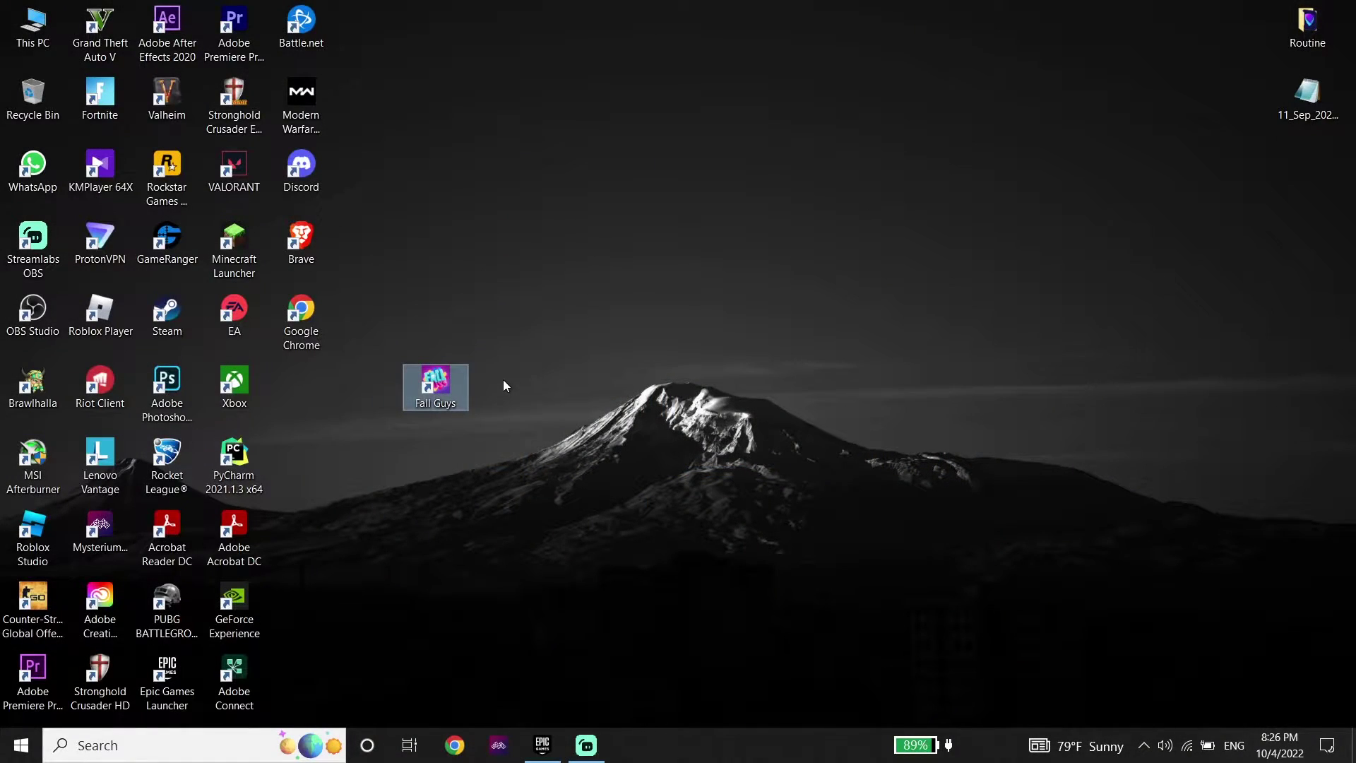
Run %APPDATA% from the Start right-click menu's Run box to open the Roaming folder.
{"action": "left_click", "coordinate": [503, 382]}
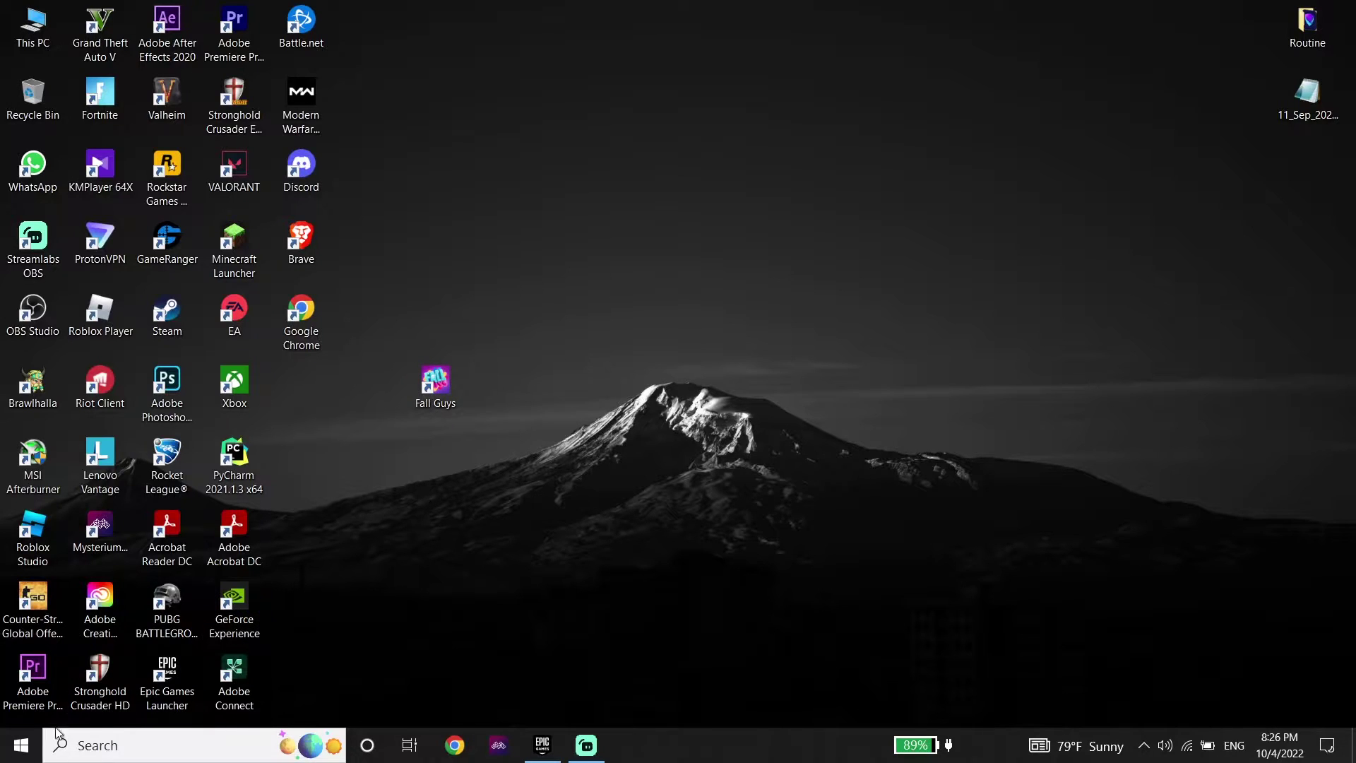
{"action": "right_click", "coordinate": [32, 745]}
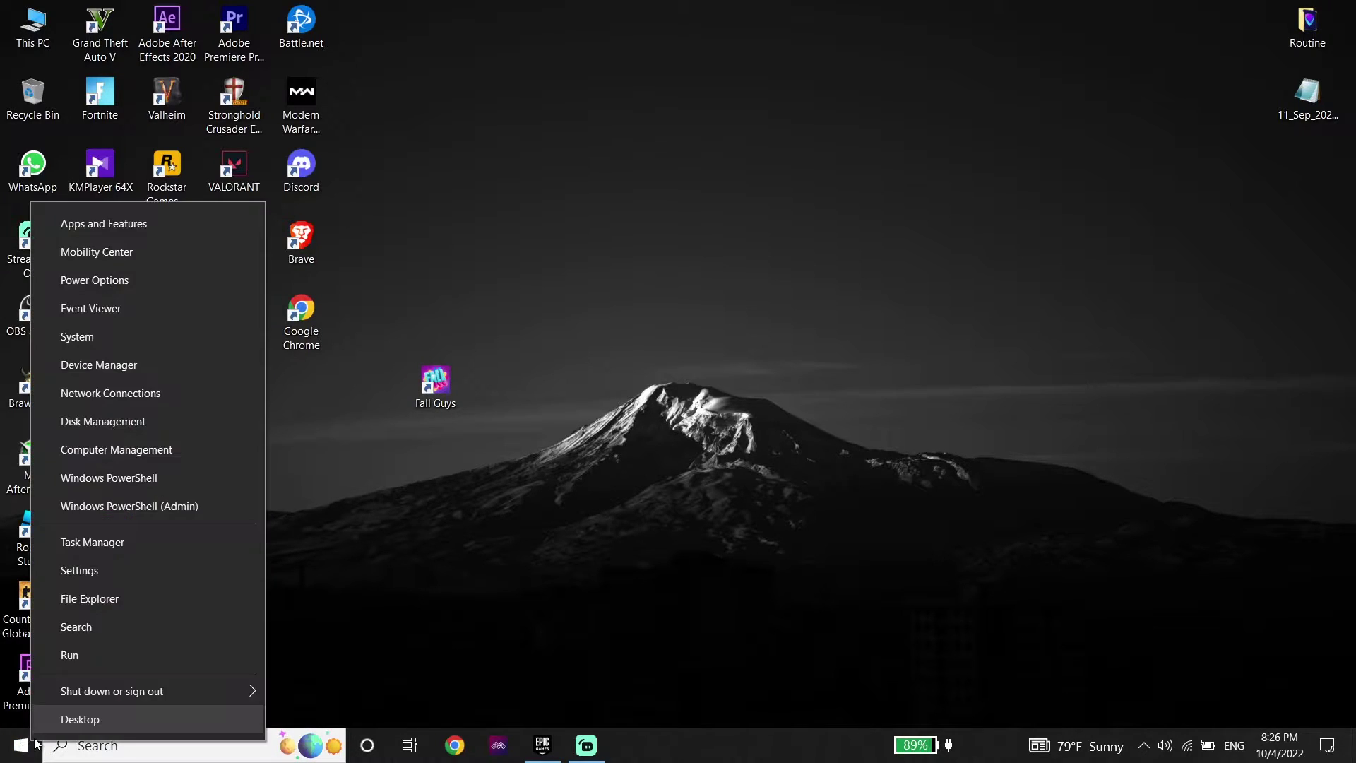
{"action": "left_click", "coordinate": [76, 656]}
{"action": "left_click_drag", "start_coordinate": [160, 547], "coordinate": [527, 288]}
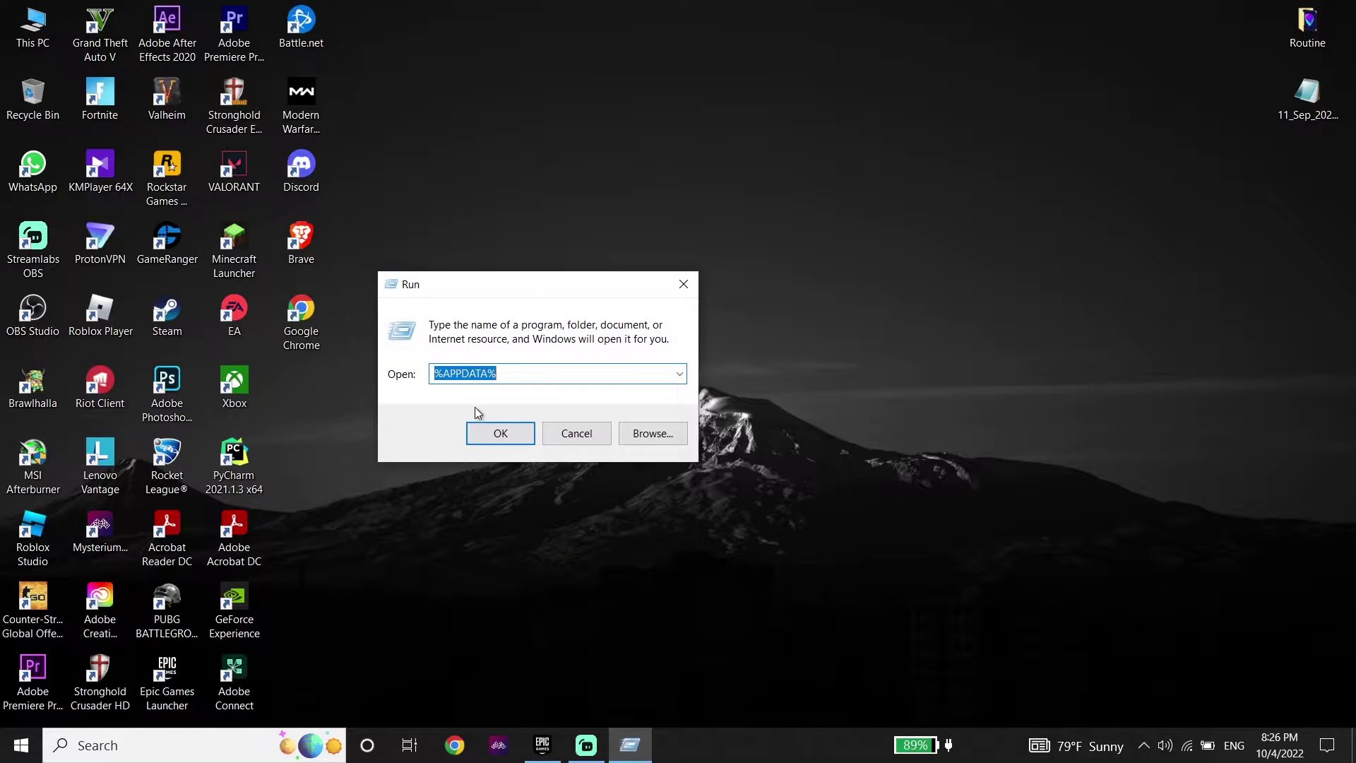
{"action": "left_click", "coordinate": [442, 374]}
{"action": "left_click_drag", "start_coordinate": [458, 381], "coordinate": [488, 379]}
{"action": "left_click", "coordinate": [498, 433]}
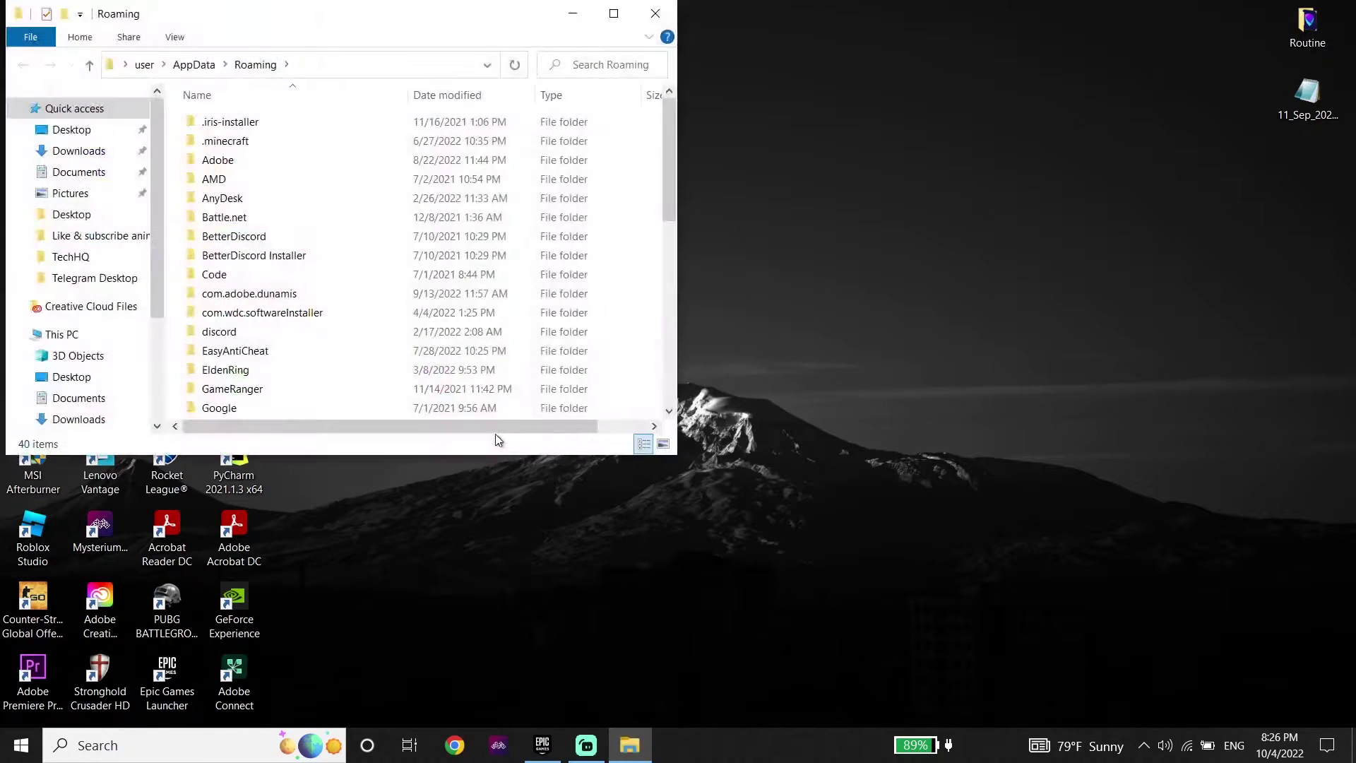
Navigate to AppData\Local\EpicGamesLauncher\Saved and maximize the Explorer window.
{"action": "left_click", "coordinate": [194, 65]}
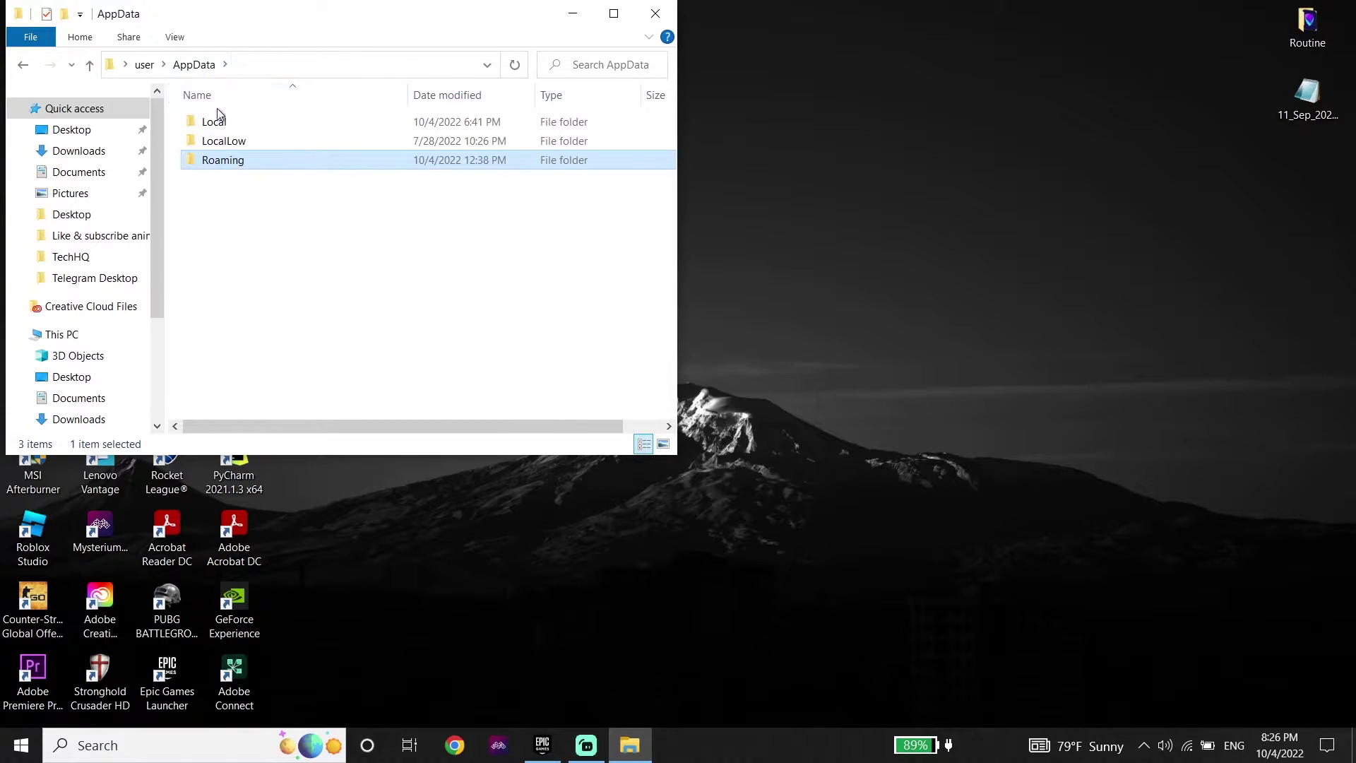
{"action": "double_click", "coordinate": [236, 127]}
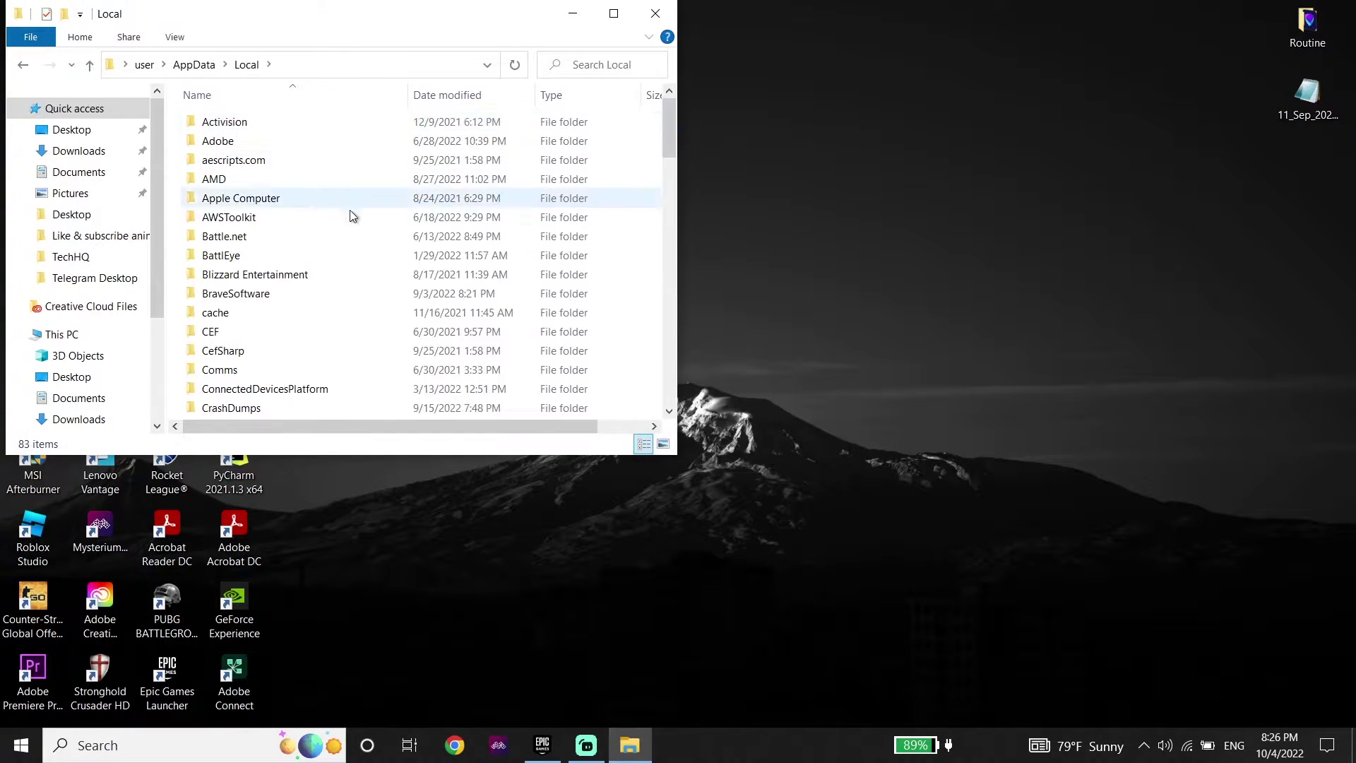
{"action": "scroll", "coordinate": [342, 334], "scroll_direction": "down", "scroll_amount": 7}
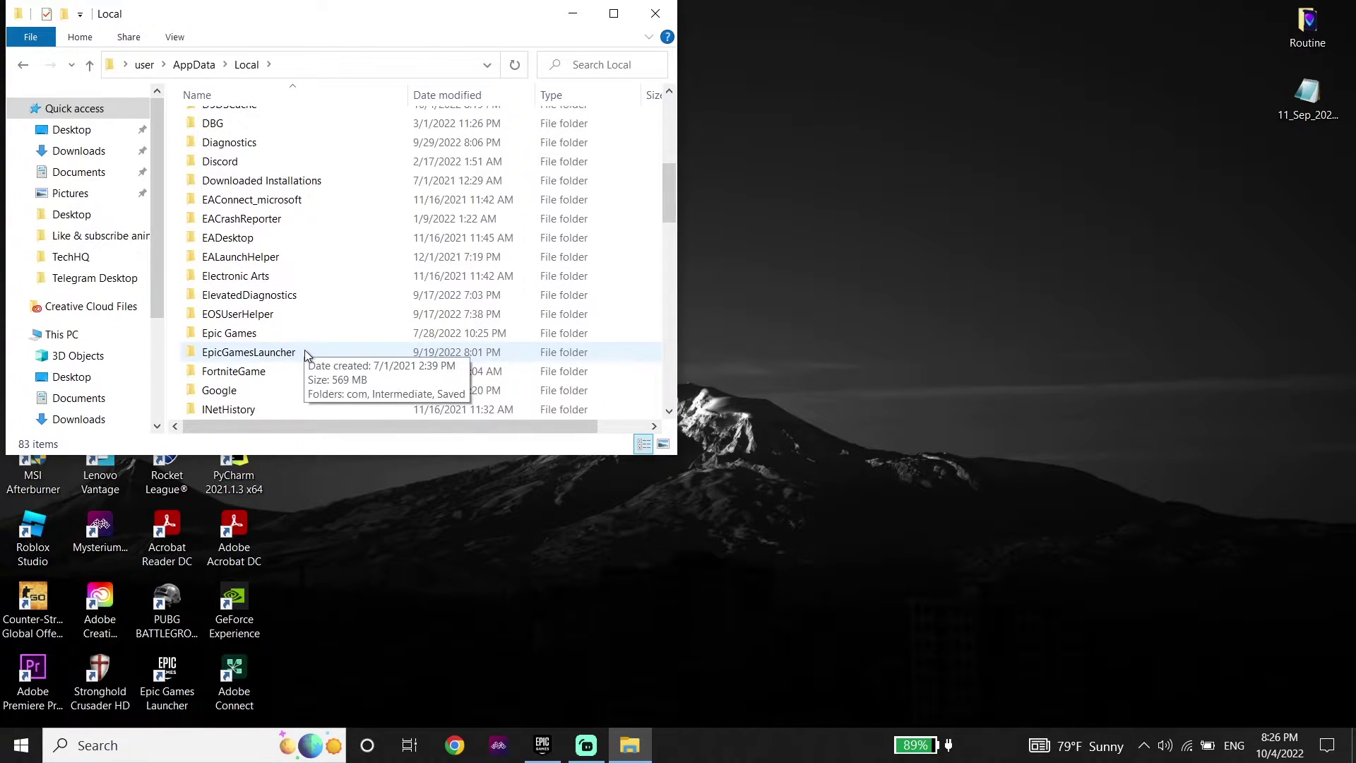
{"action": "double_click", "coordinate": [307, 352]}
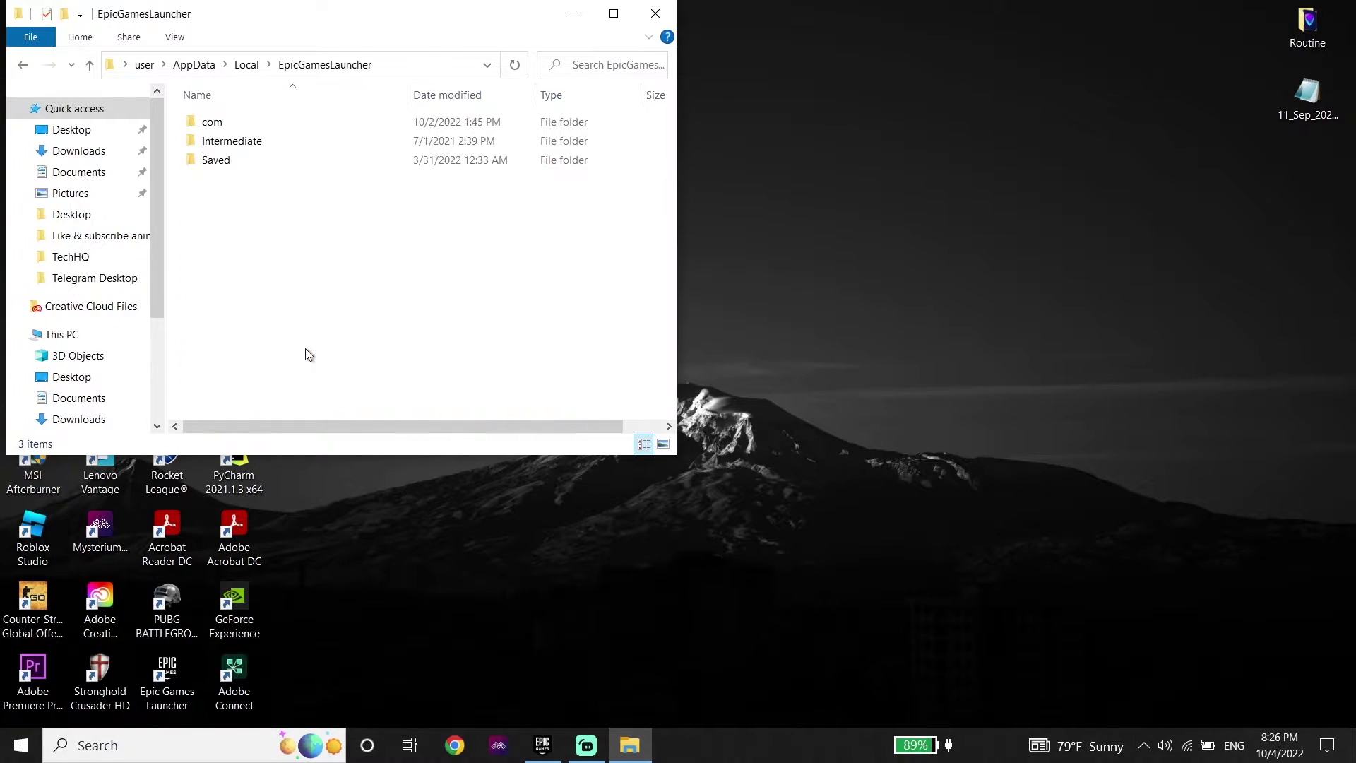
{"action": "double_click", "coordinate": [262, 158]}
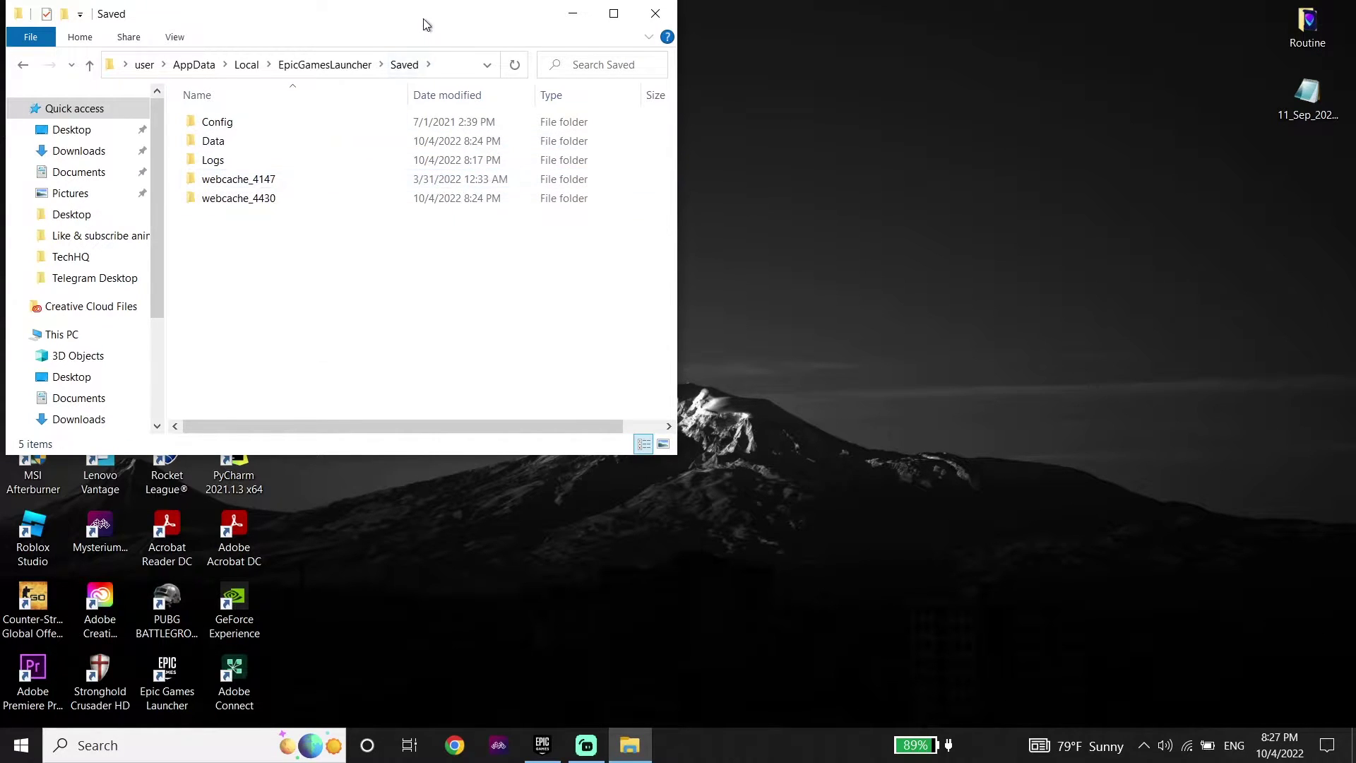
{"action": "double_click", "coordinate": [423, 18]}
Select the webcache folders and delete them.
{"action": "left_click_drag", "start_coordinate": [288, 226], "coordinate": [268, 177]}
{"action": "right_click", "coordinate": [270, 189]}
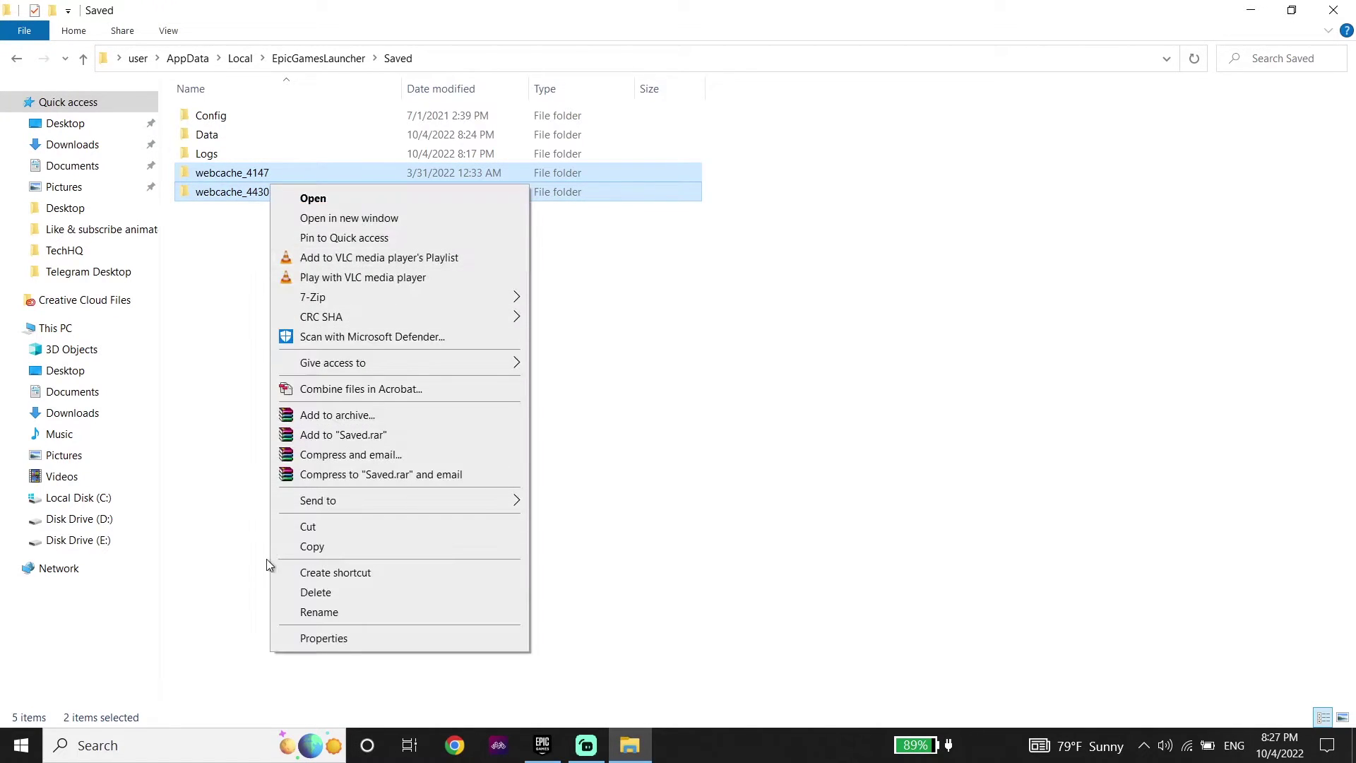
{"action": "left_click", "coordinate": [307, 594]}
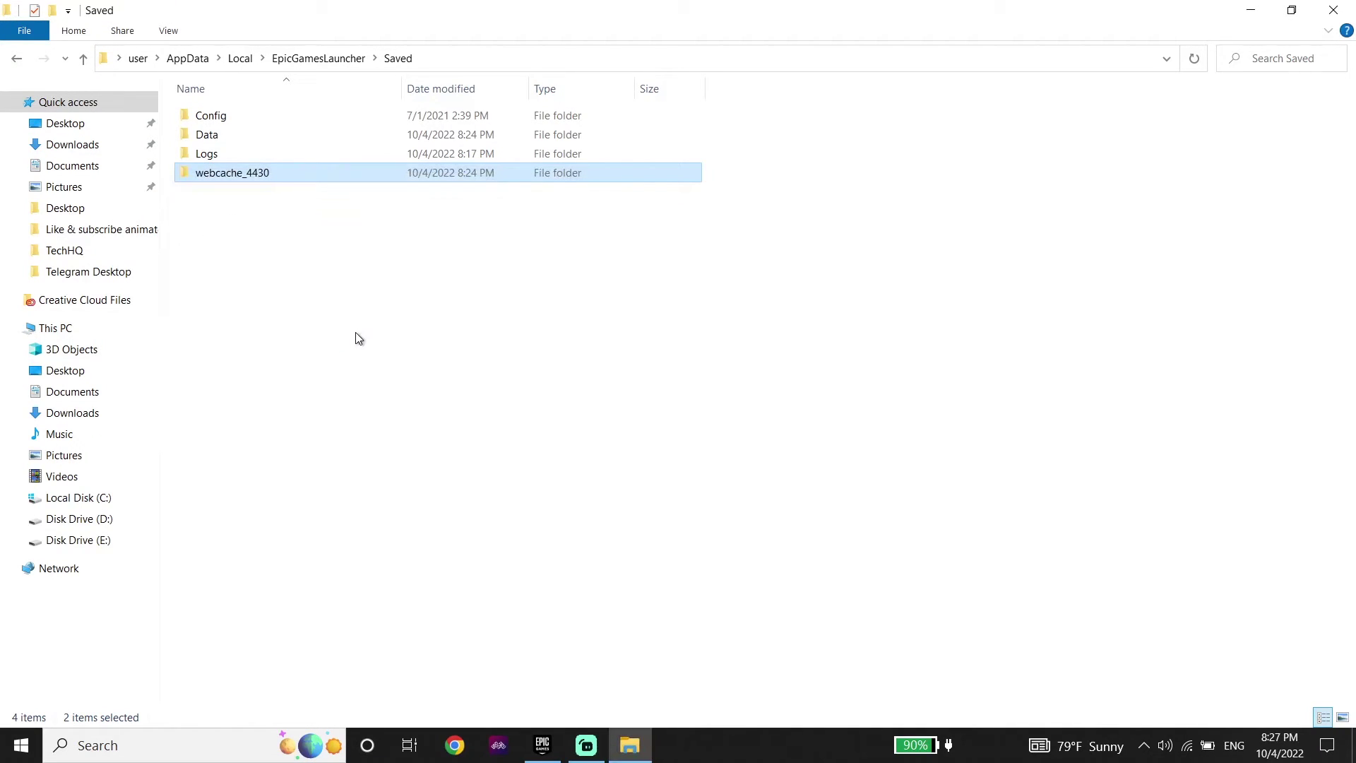
Close Explorer, launch Epic Games Launcher, and open Manage for Fall Guys in the library.
{"action": "left_click", "coordinate": [1352, 7]}
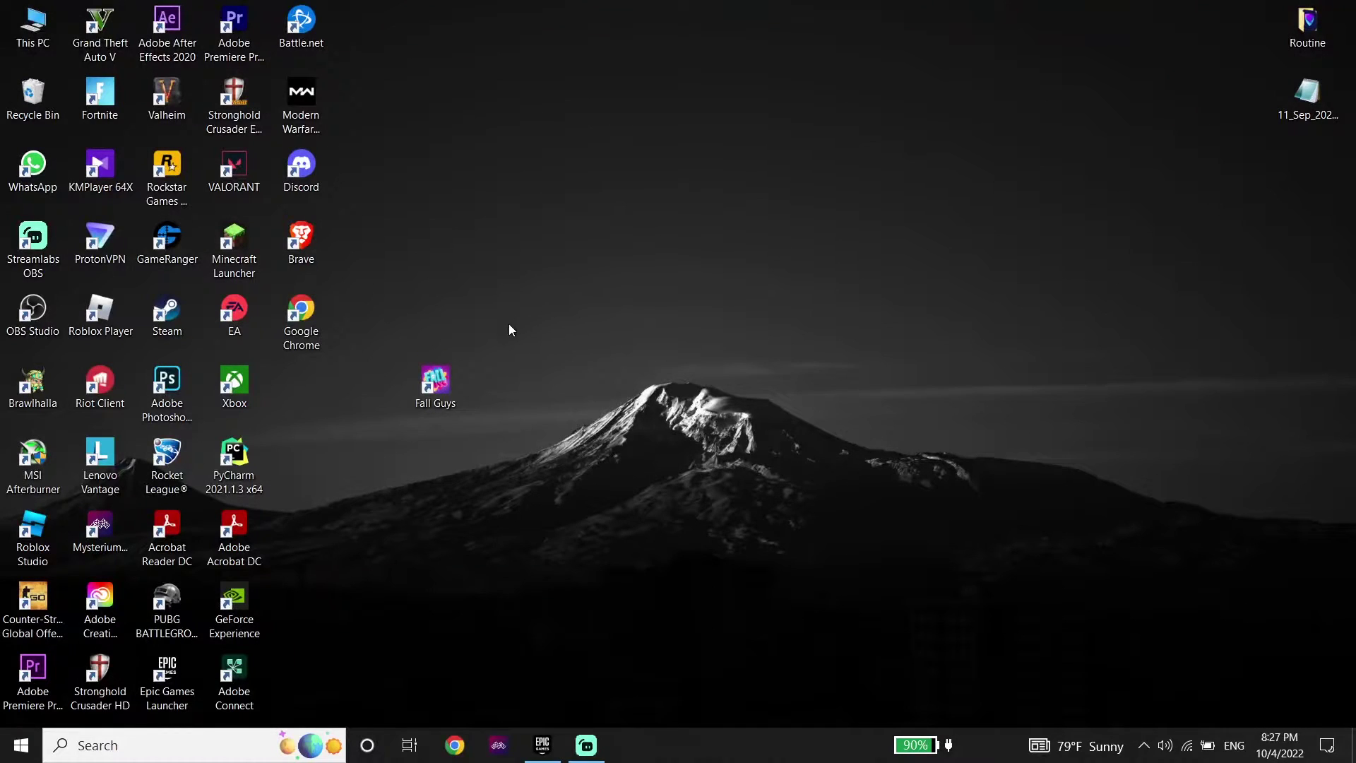
{"action": "double_click", "coordinate": [181, 674]}
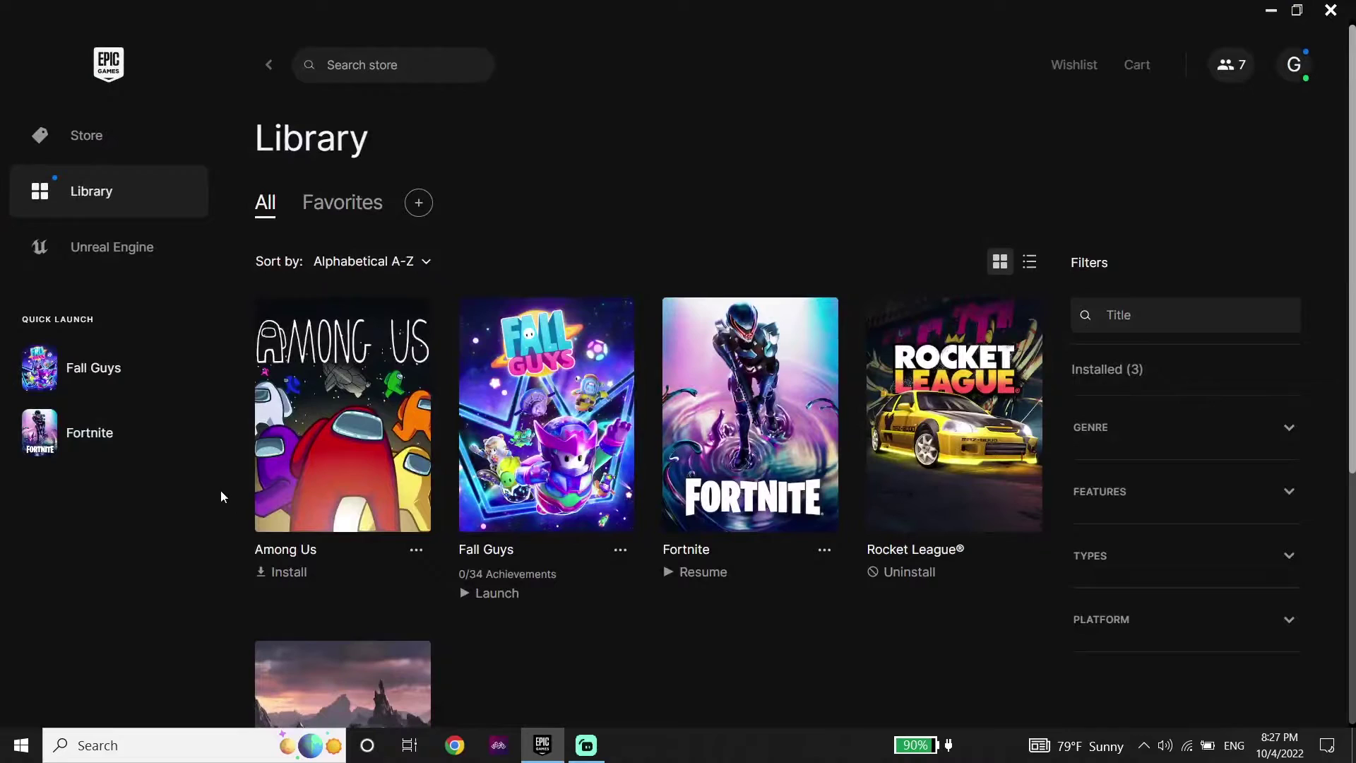
{"action": "scroll", "coordinate": [219, 491], "scroll_direction": "down", "scroll_amount": 3}
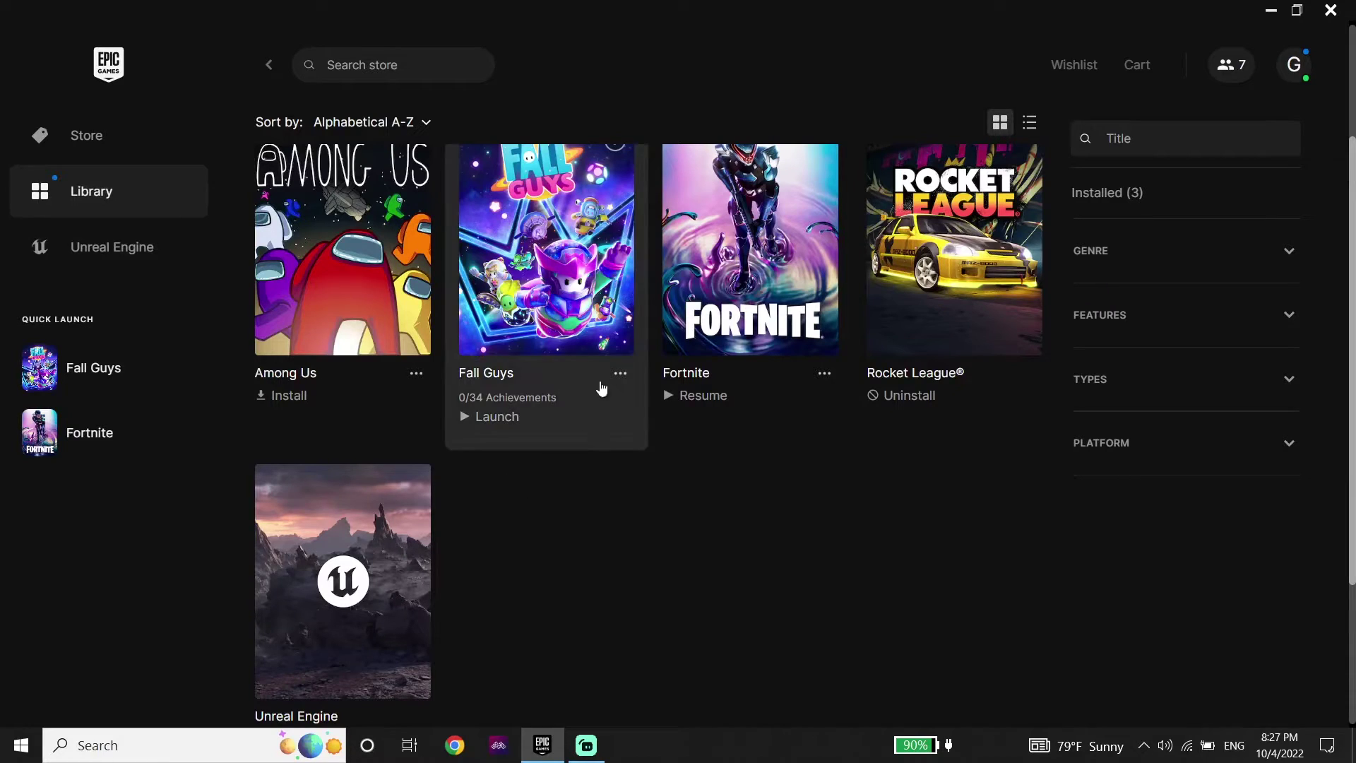
{"action": "left_click", "coordinate": [622, 378]}
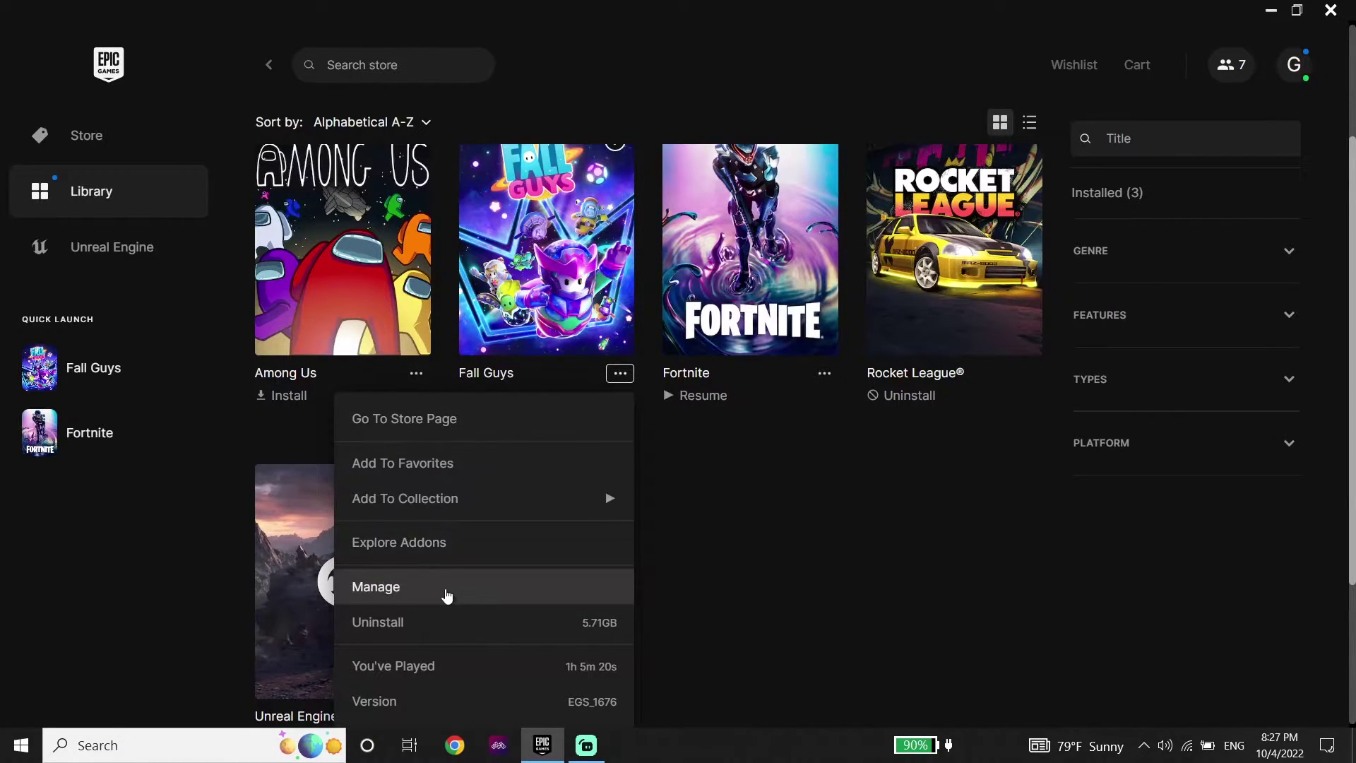
{"action": "left_click", "coordinate": [446, 594]}
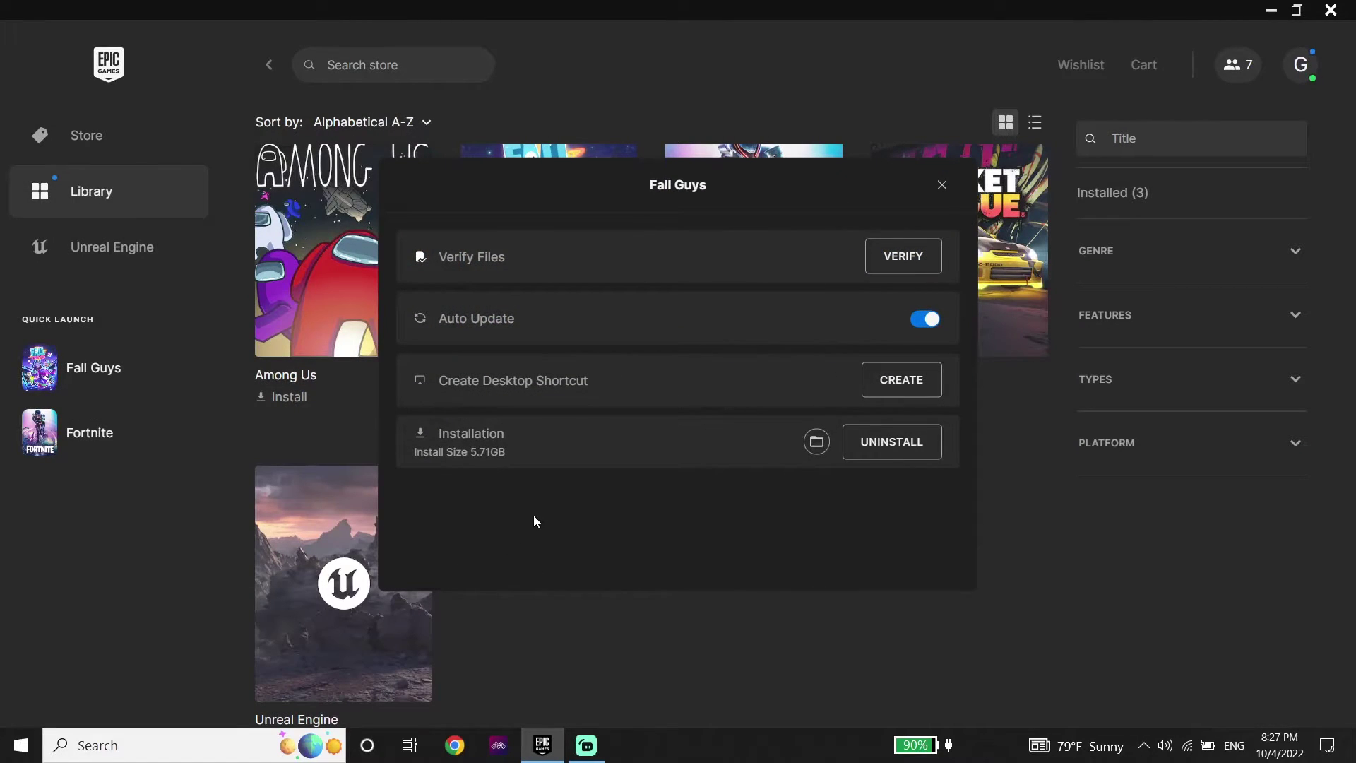
Open the Fall Guys install folder and uncheck 'Run this program as an administrator' for FallGuys_client.
{"action": "left_click", "coordinate": [816, 442]}
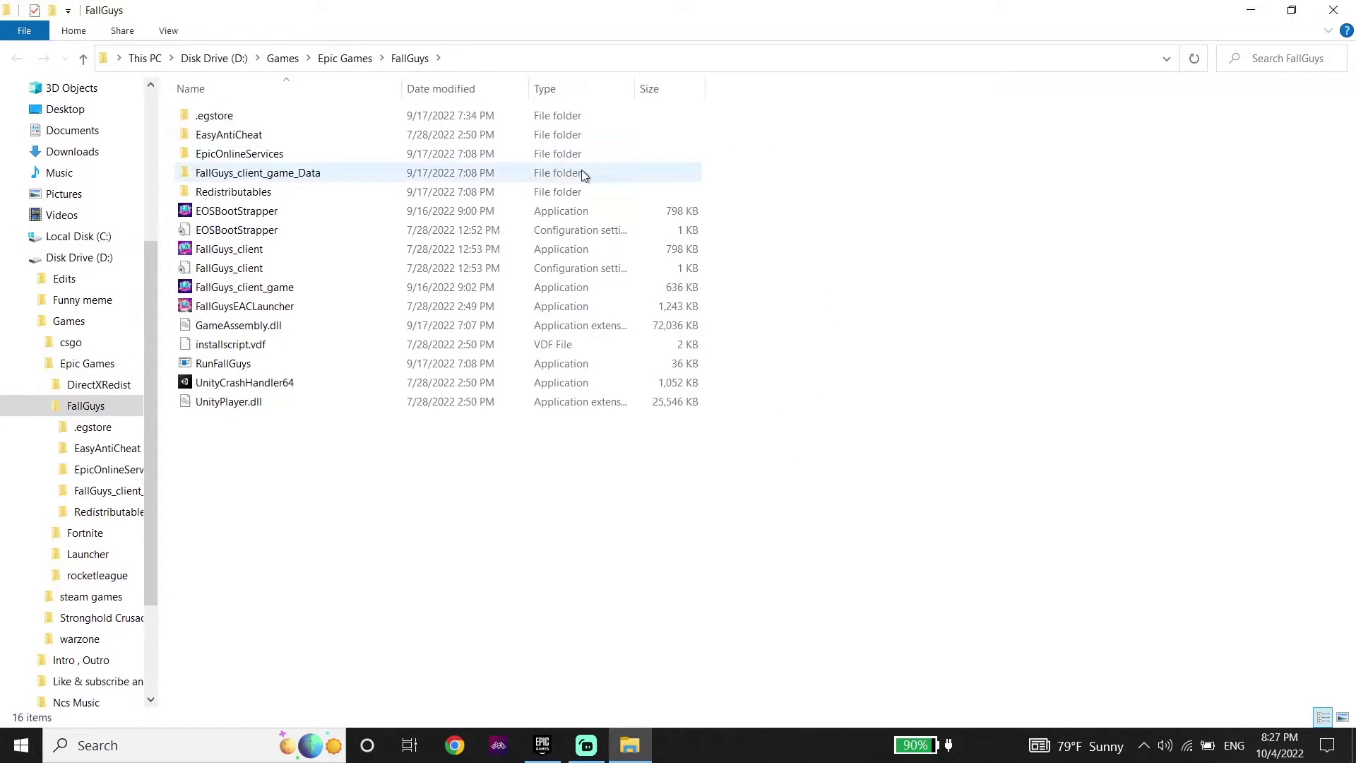
{"action": "left_click", "coordinate": [229, 254]}
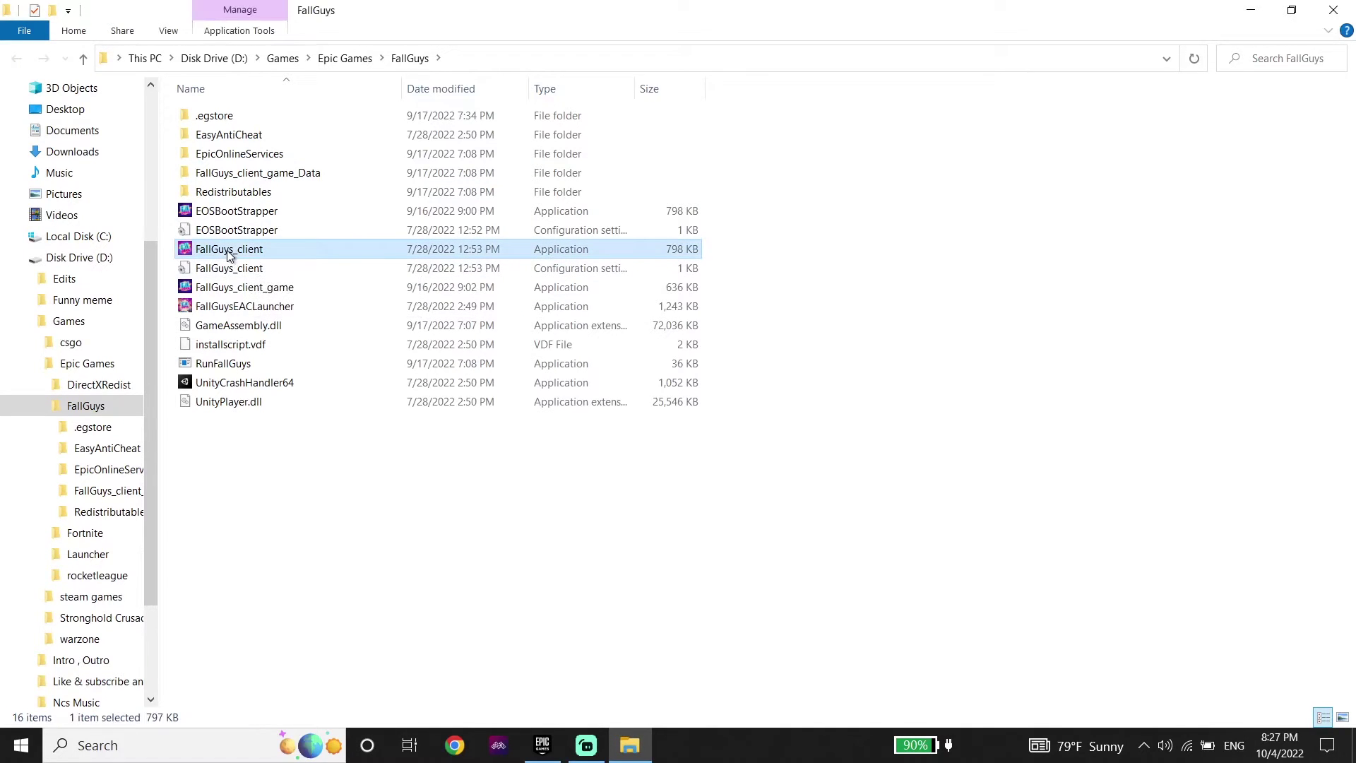
{"action": "right_click", "coordinate": [227, 251]}
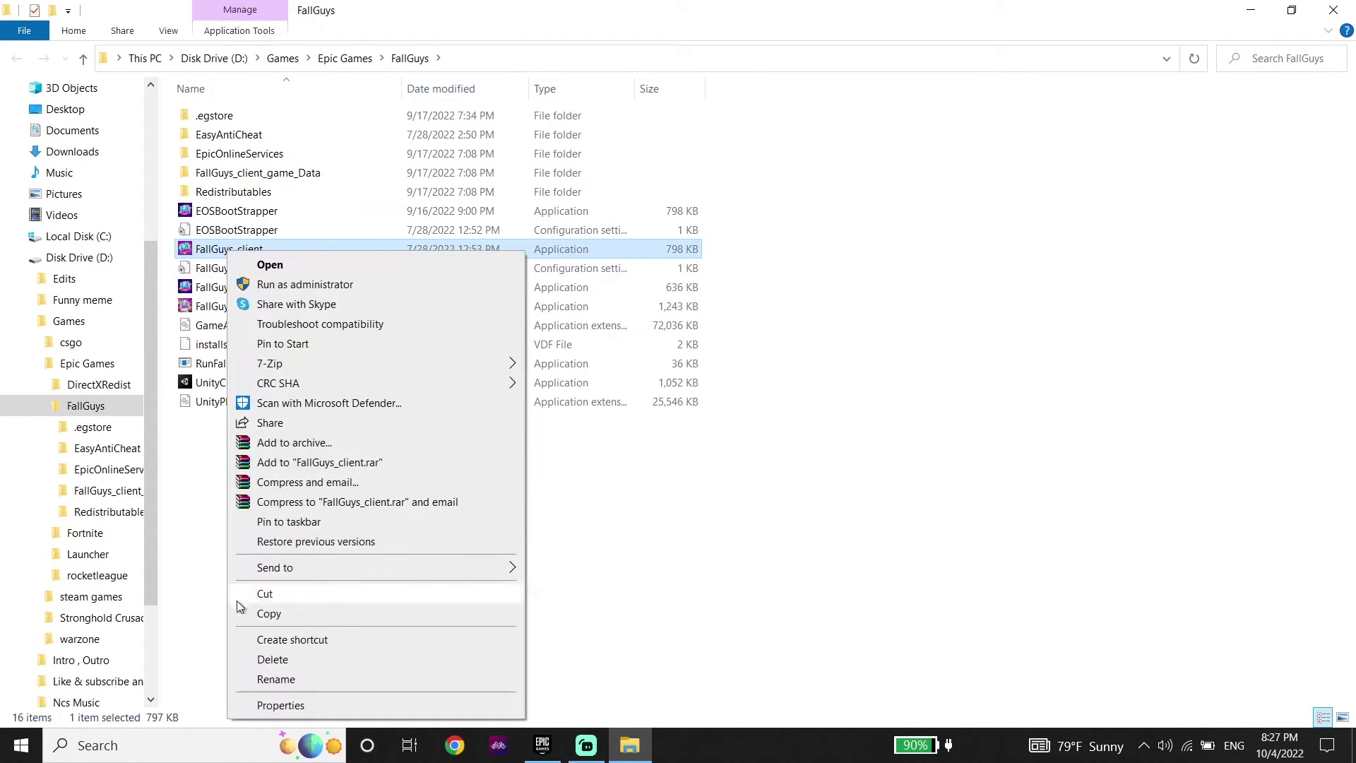
{"action": "left_click", "coordinate": [272, 703]}
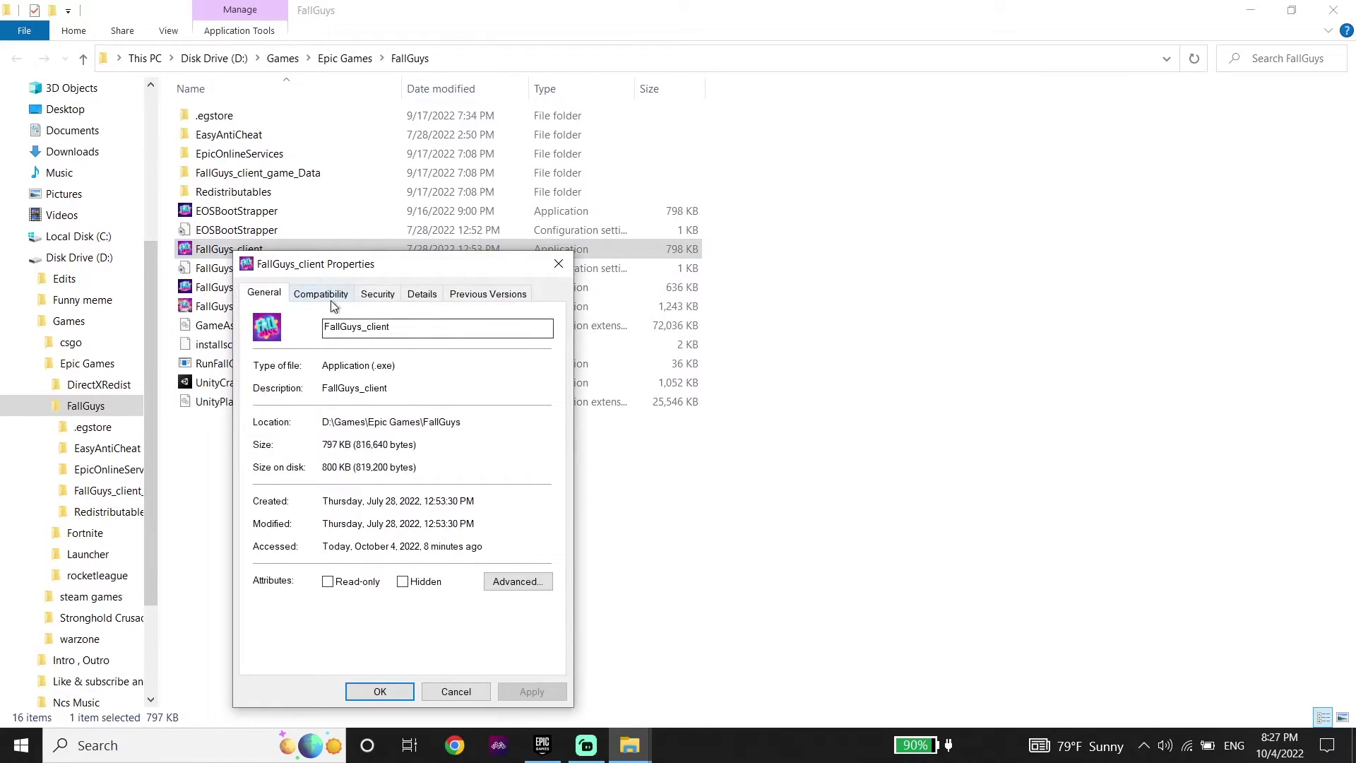
{"action": "left_click", "coordinate": [332, 300]}
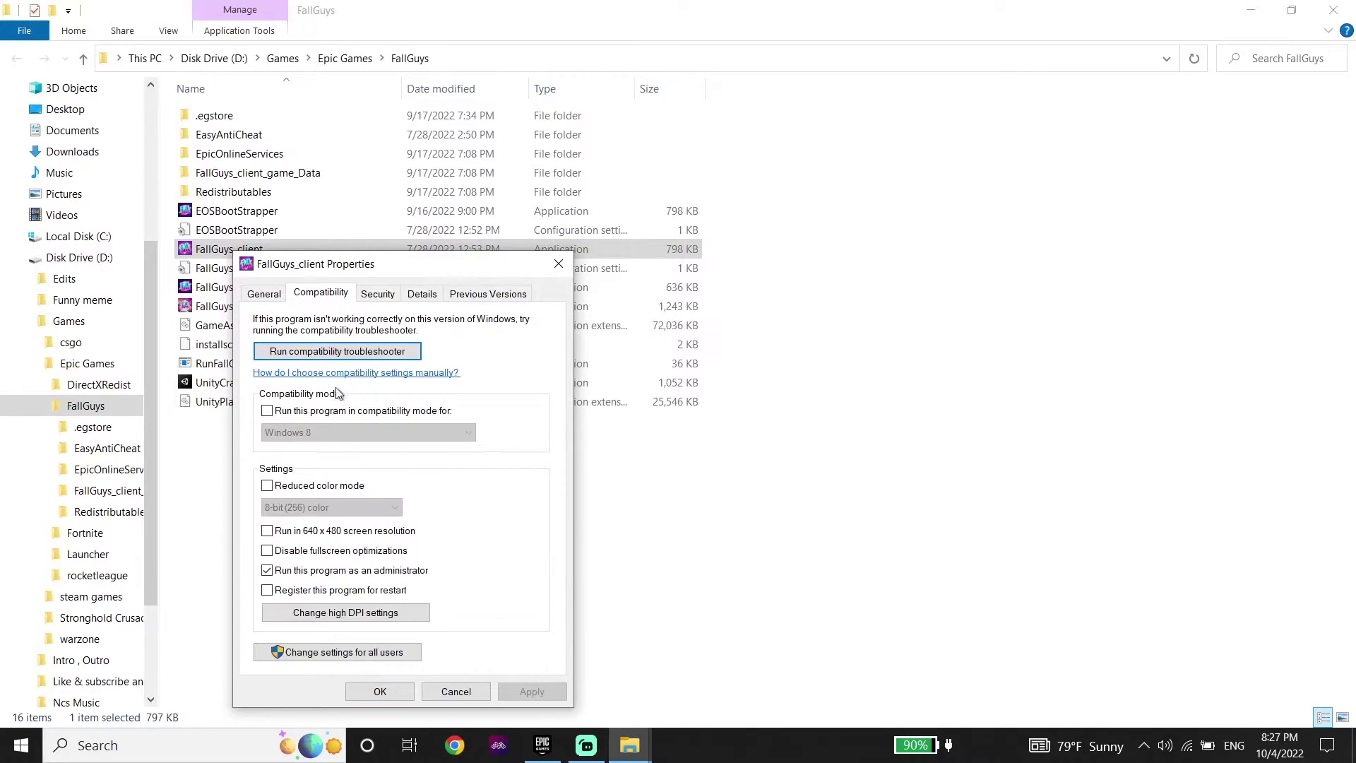
{"action": "left_click", "coordinate": [268, 571]}
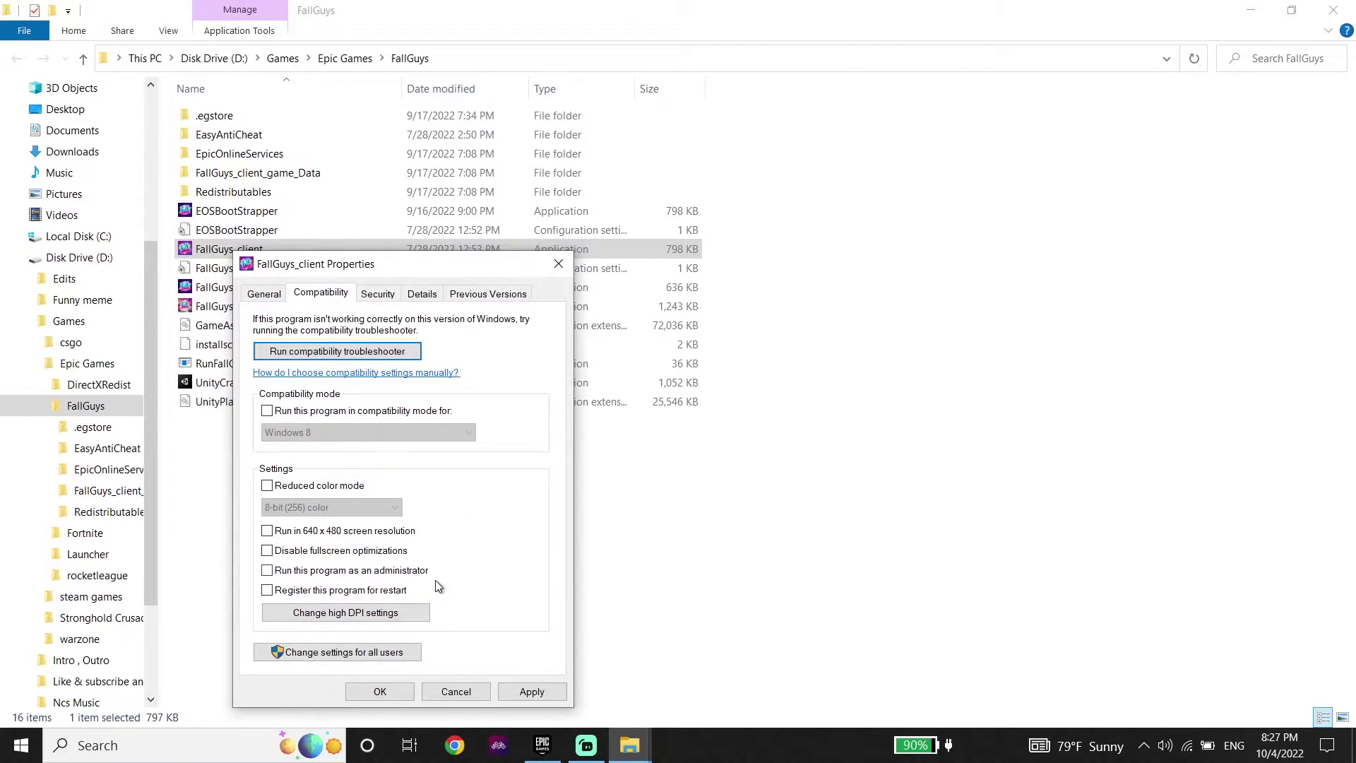
{"action": "left_click", "coordinate": [512, 693]}
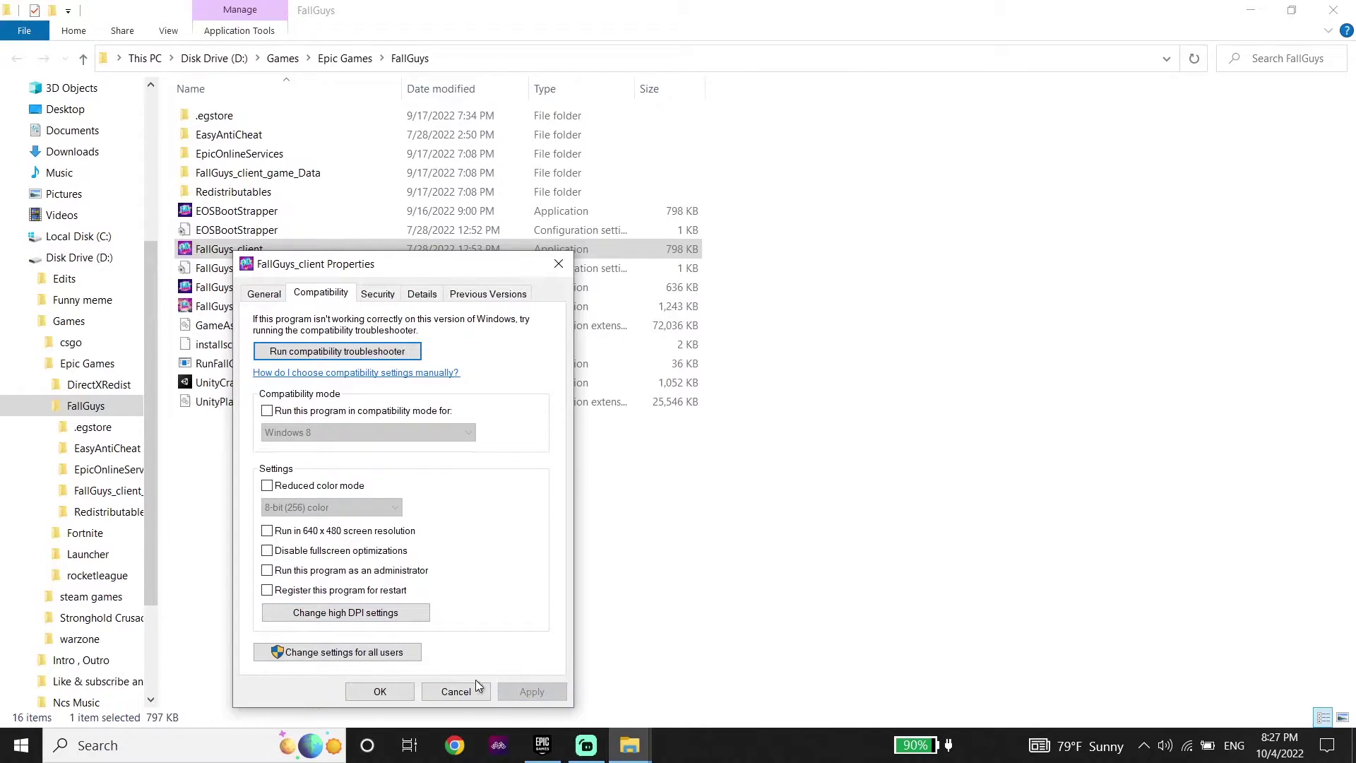
{"action": "left_click", "coordinate": [380, 692]}
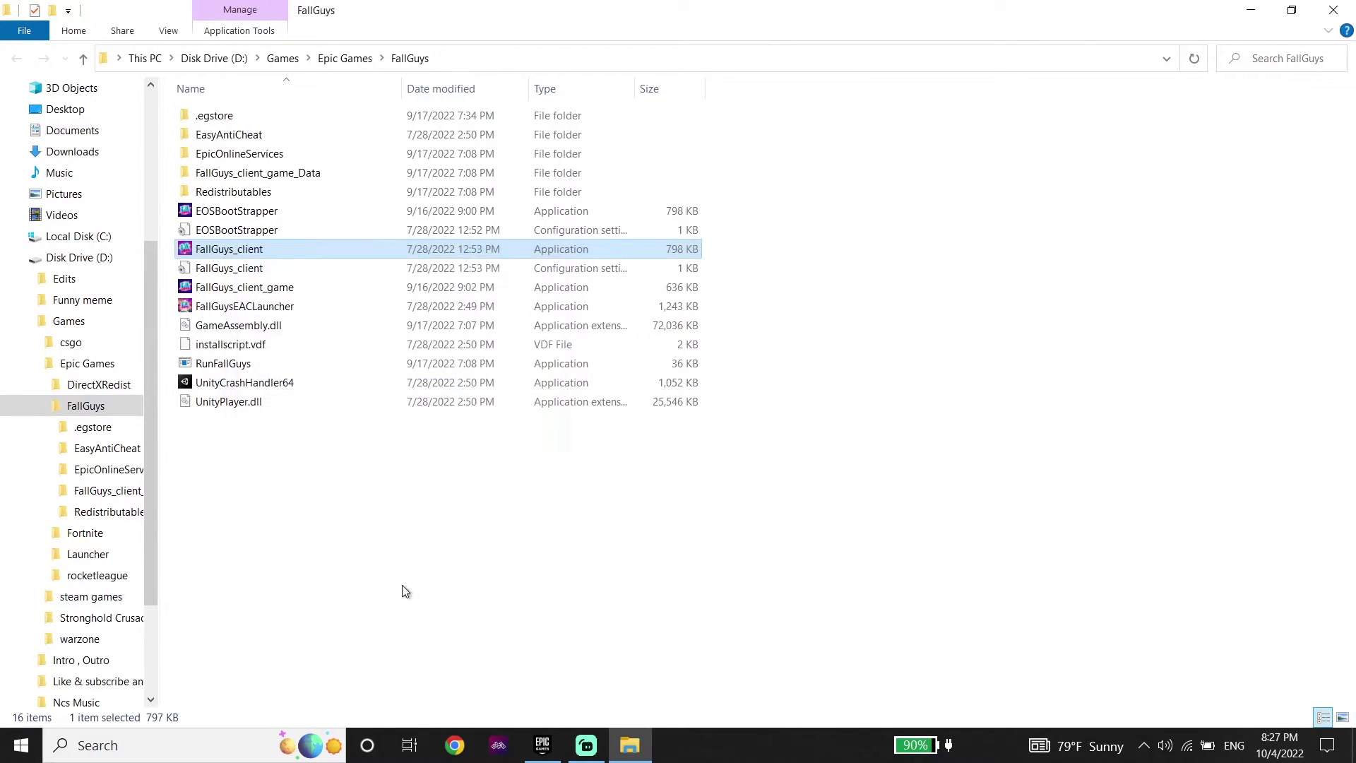
Uncheck 'Run this program as an administrator' in FallGuys_client_game's Compatibility properties and apply.
{"action": "left_click", "coordinate": [270, 294]}
{"action": "right_click", "coordinate": [270, 292]}
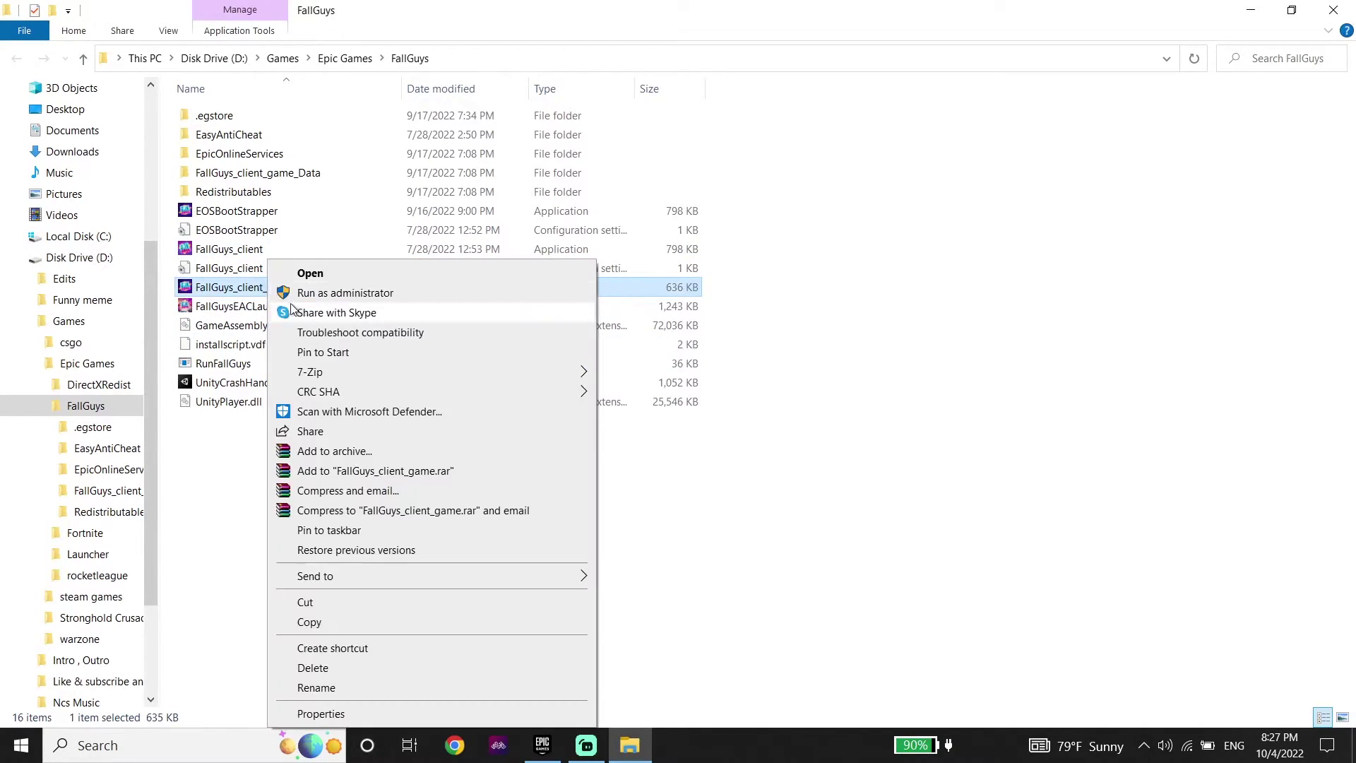
{"action": "left_click", "coordinate": [387, 722]}
{"action": "left_click", "coordinate": [361, 304]}
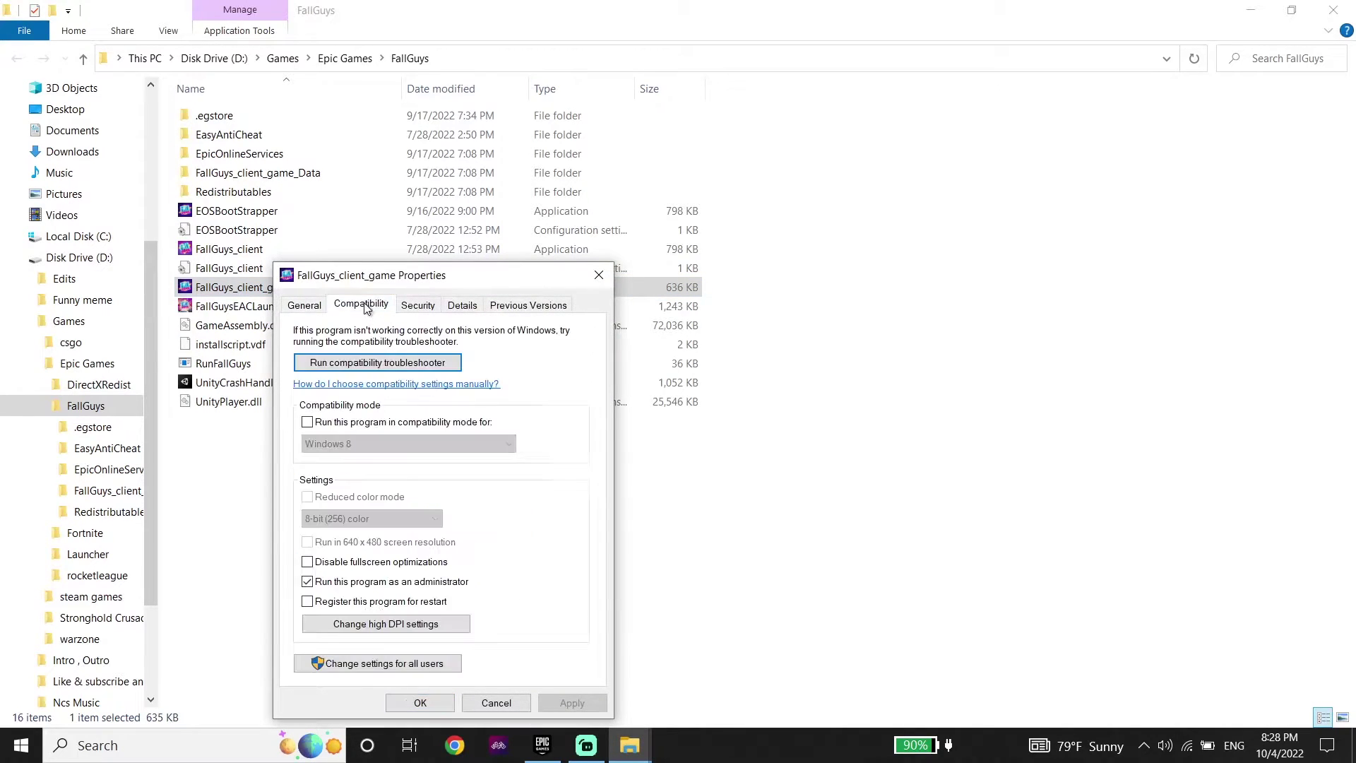
{"action": "left_click", "coordinate": [307, 584]}
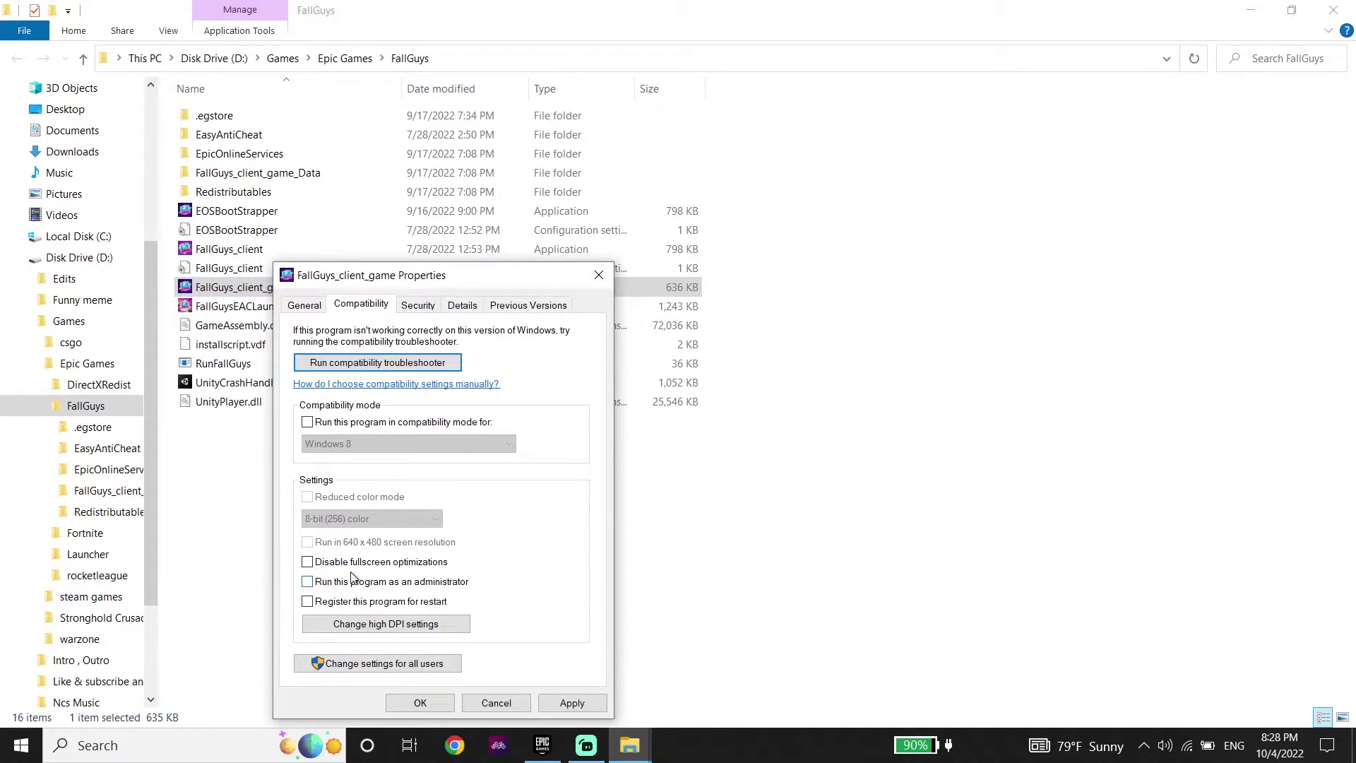
{"action": "left_click", "coordinate": [567, 703]}
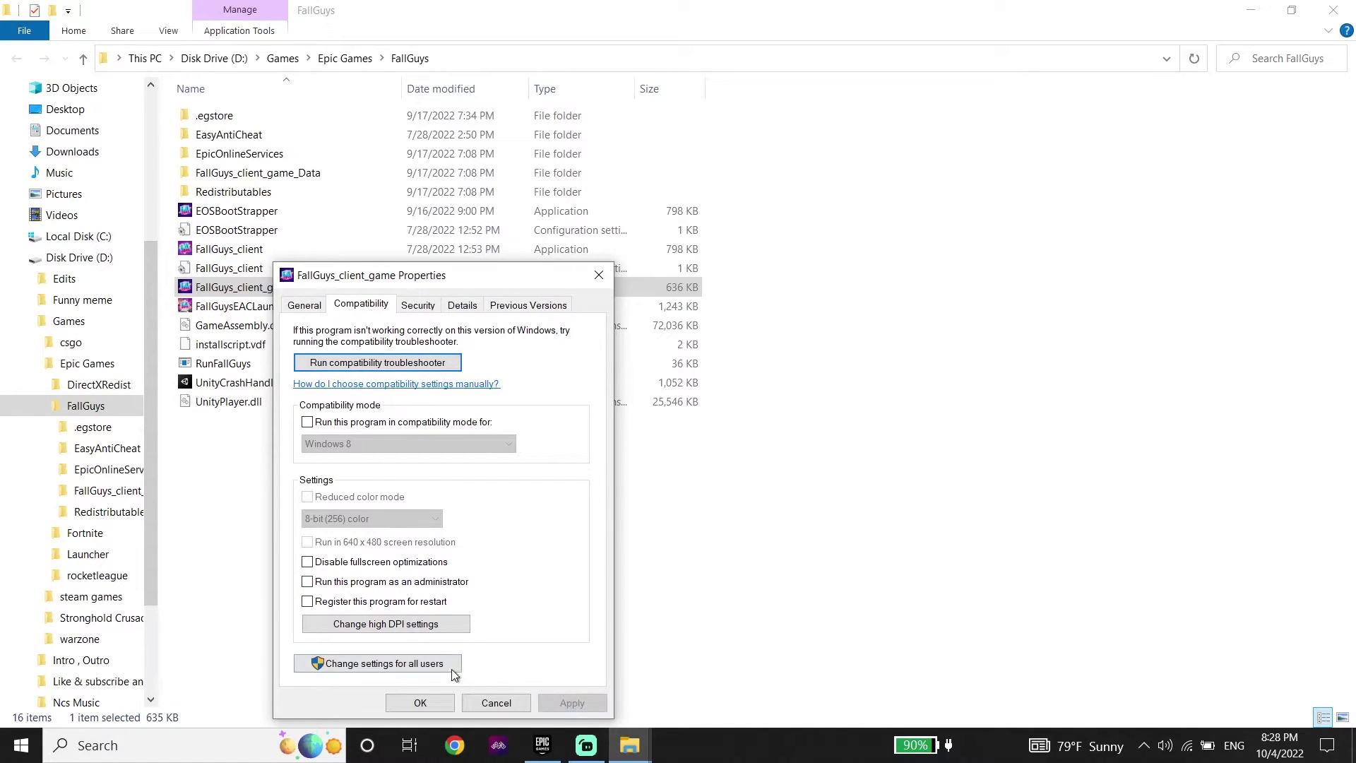
{"action": "left_click", "coordinate": [420, 703]}
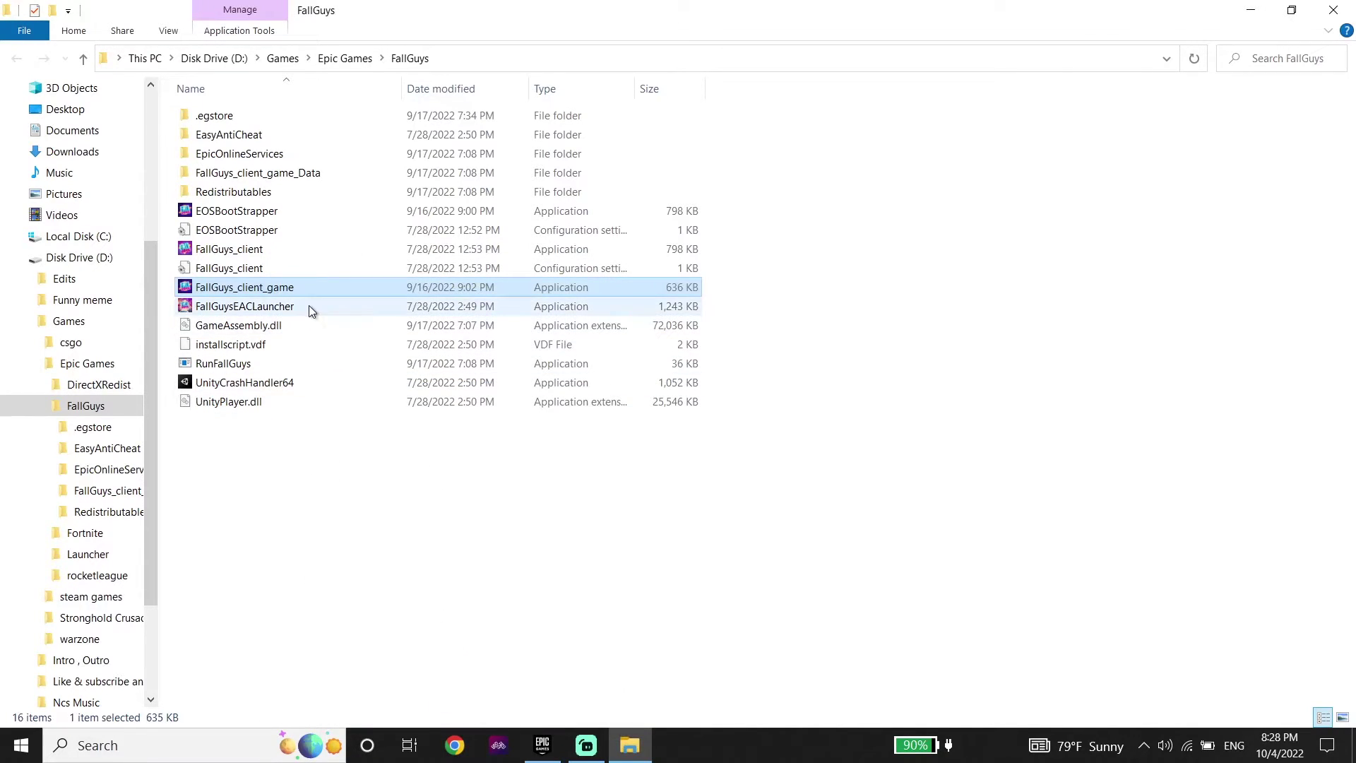
Uncheck 'Run this program as an administrator' in FallGuysEACLauncher's Compatibility properties and apply.
{"action": "left_click", "coordinate": [308, 305]}
{"action": "right_click", "coordinate": [315, 308]}
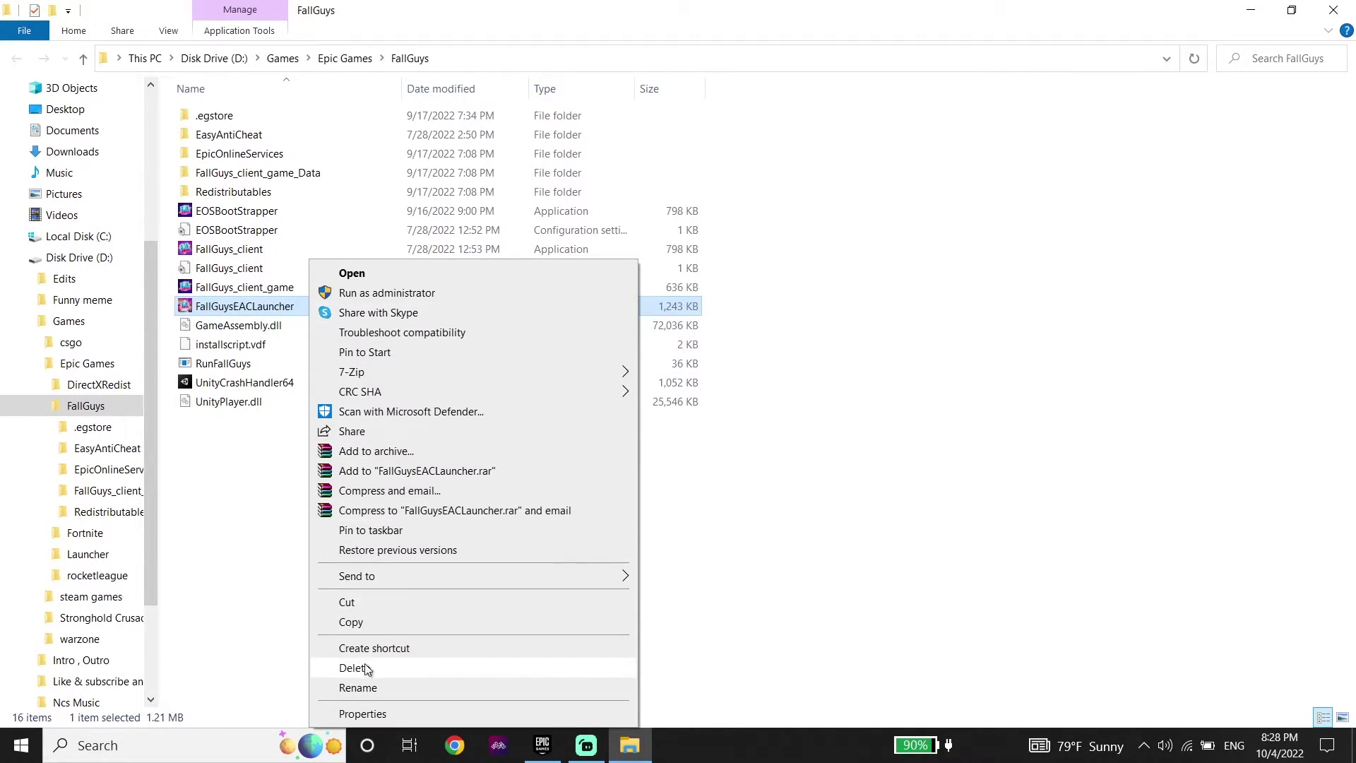
{"action": "left_click", "coordinate": [386, 714]}
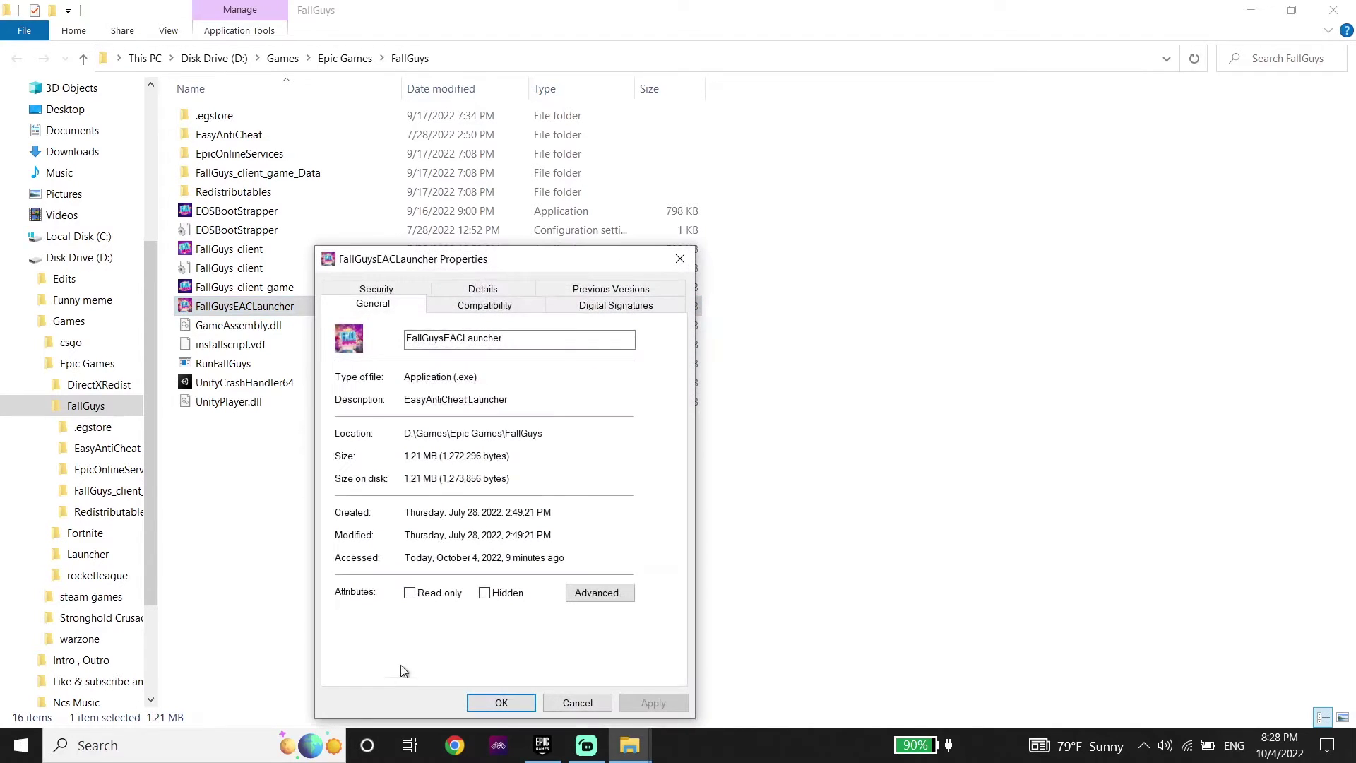
{"action": "left_click", "coordinate": [456, 306]}
{"action": "left_click", "coordinate": [349, 582]}
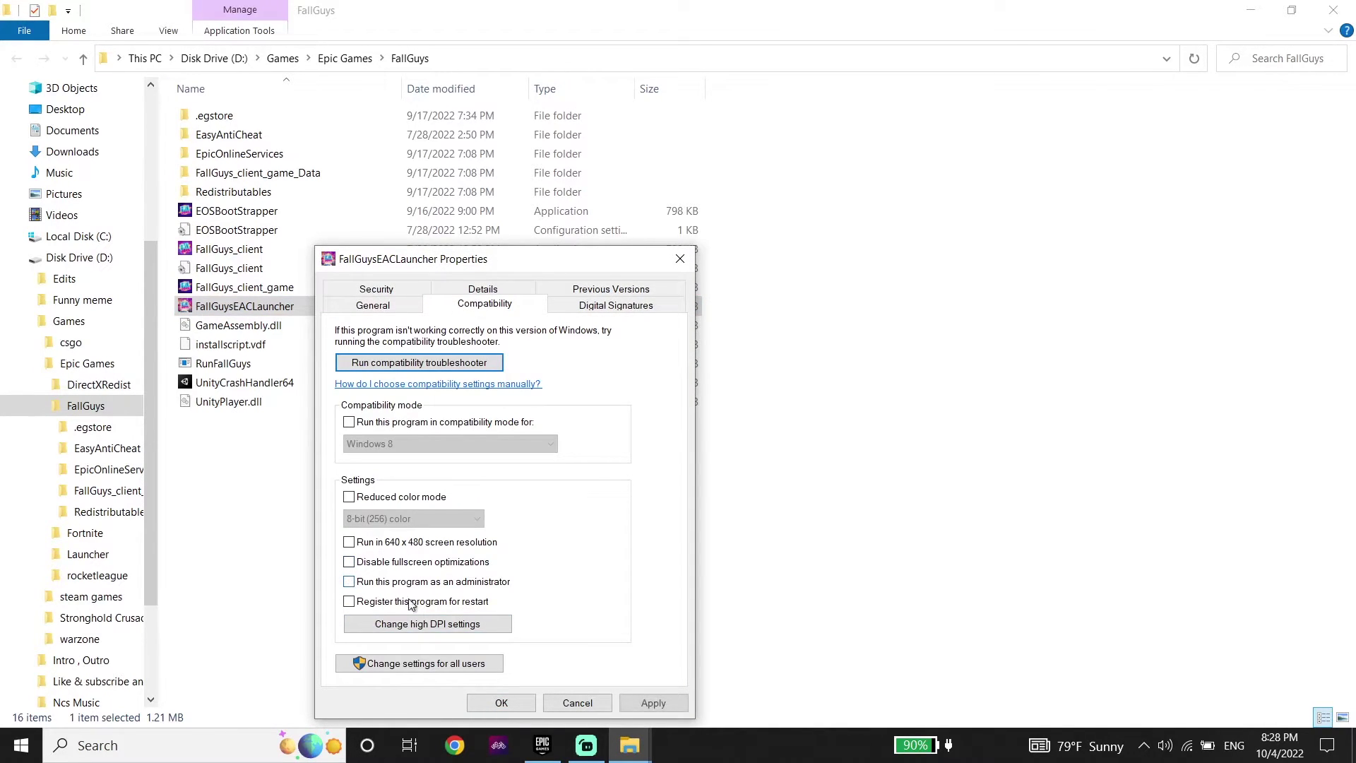
{"action": "left_click", "coordinate": [650, 703]}
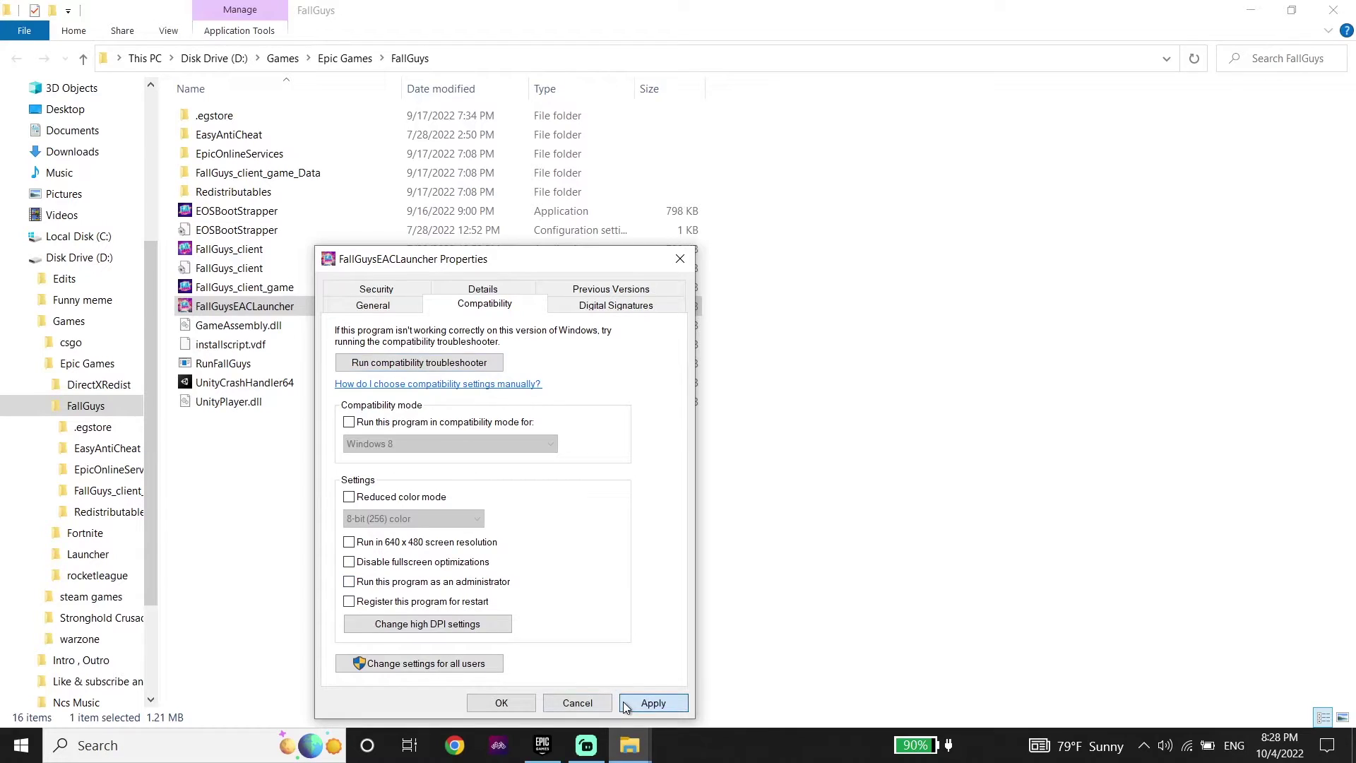
{"action": "left_click", "coordinate": [502, 703]}
Close File Explorer and the Fall Guys options panel in the Epic library.
{"action": "left_click", "coordinate": [1333, 10]}
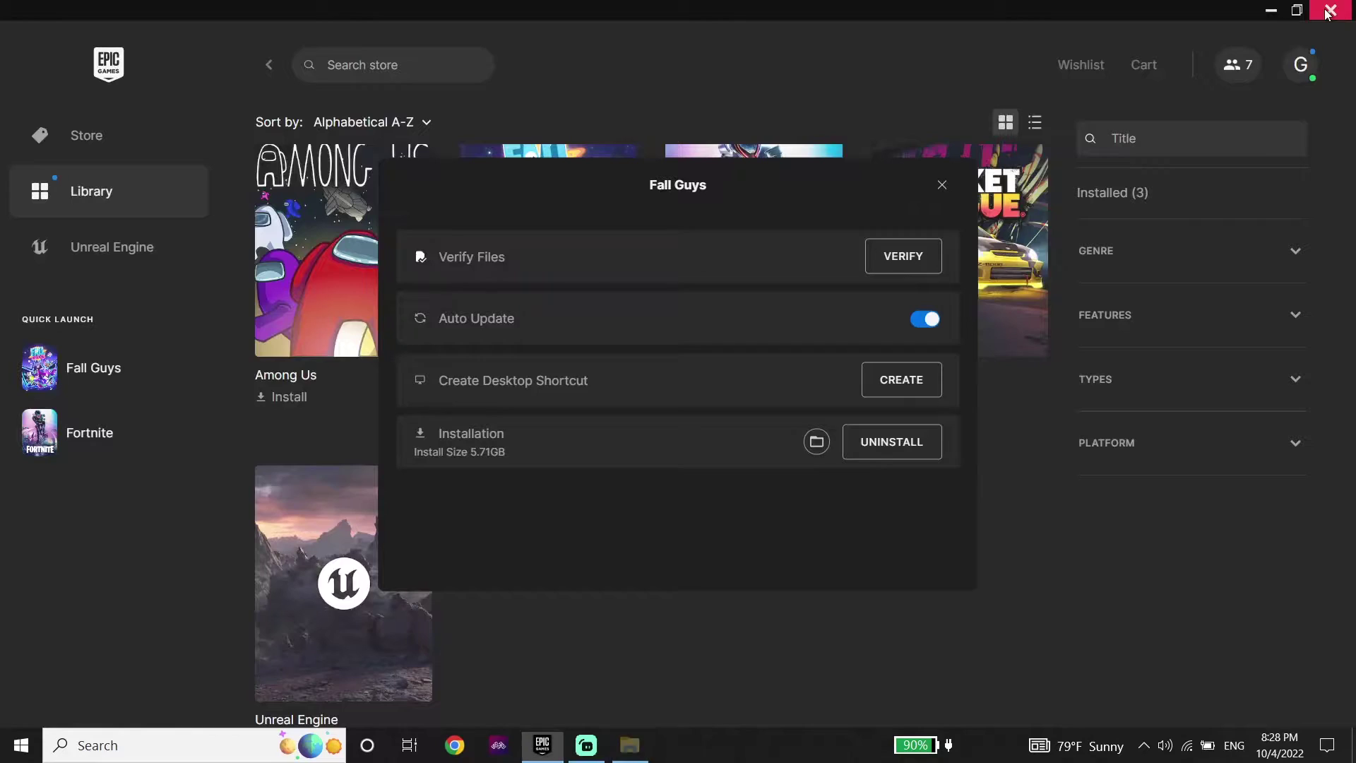
{"action": "left_click", "coordinate": [943, 184]}
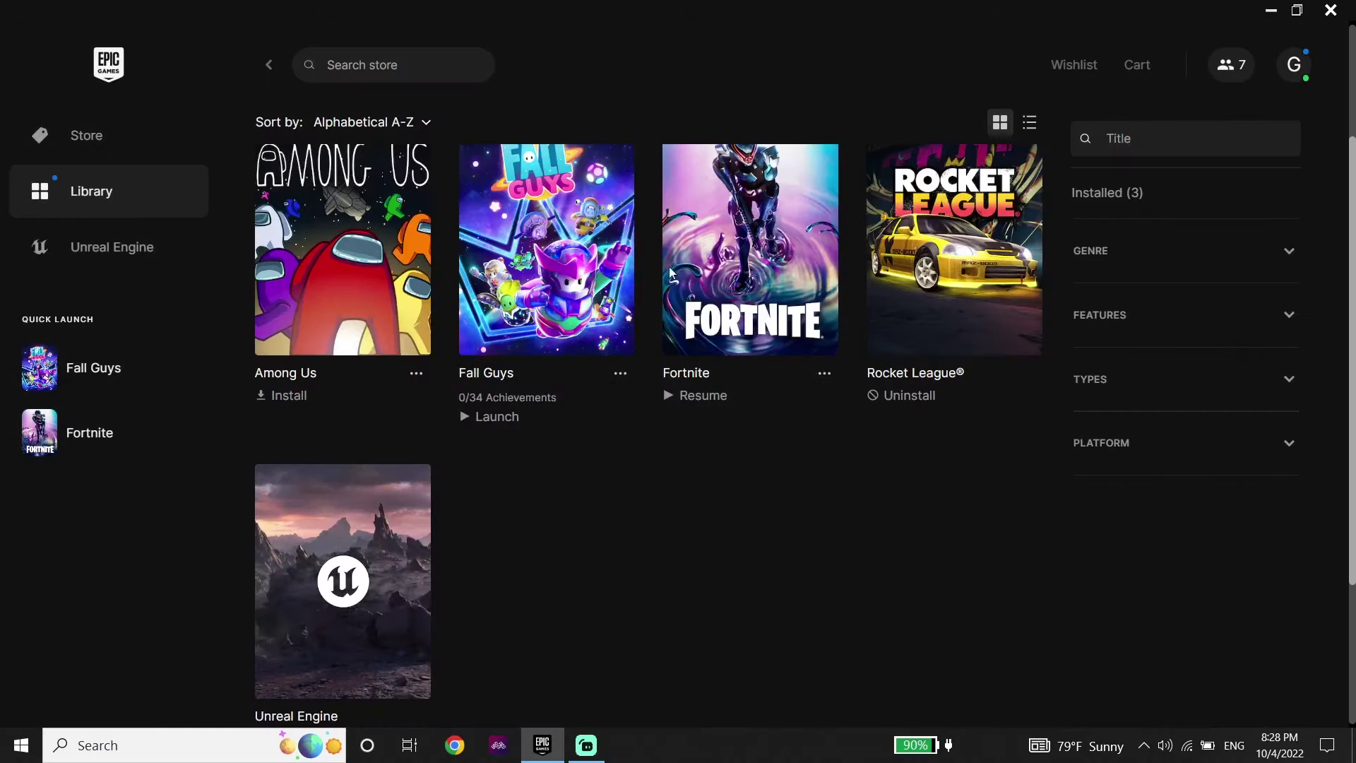
{"action": "scroll", "coordinate": [524, 361], "scroll_direction": "up", "scroll_amount": 2}
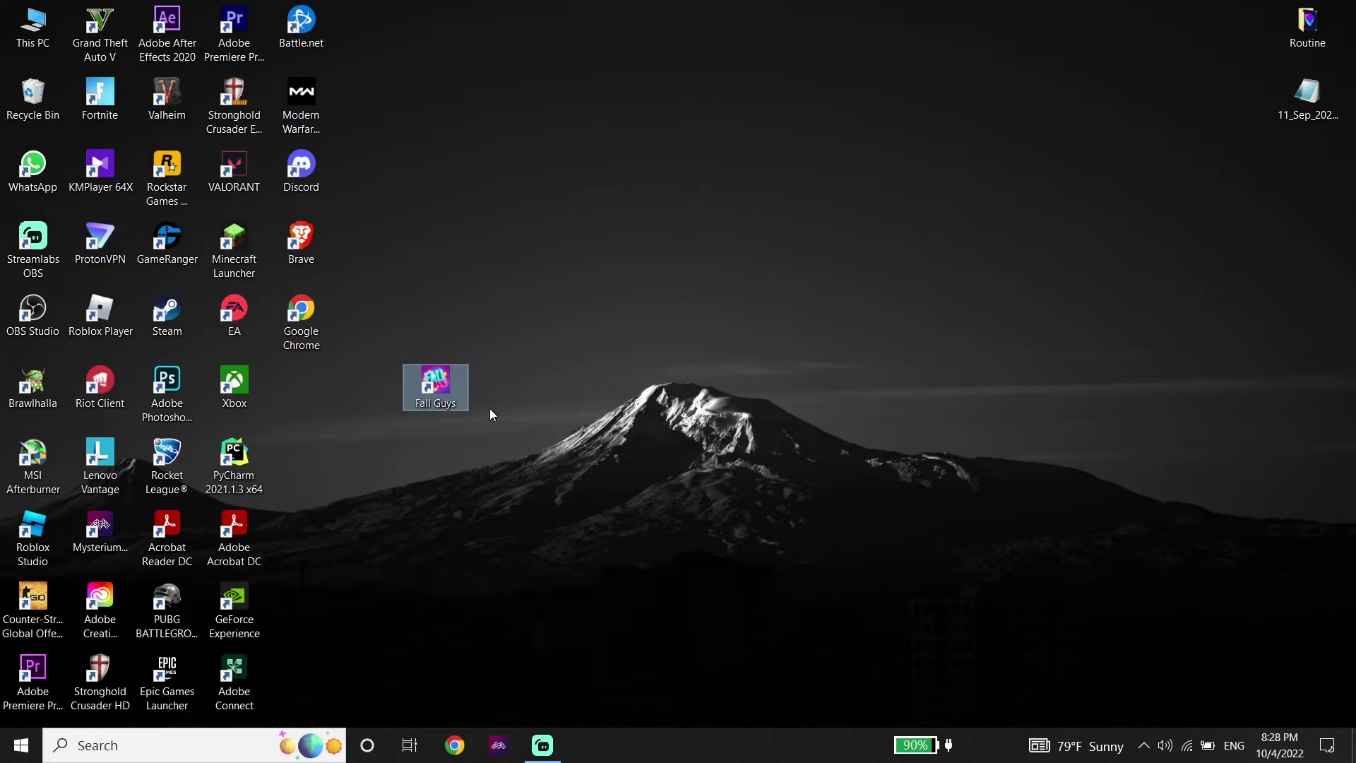
Search Windows for 'firewa' and open Windows Defender Firewall from the results.
{"action": "left_click", "coordinate": [490, 406]}
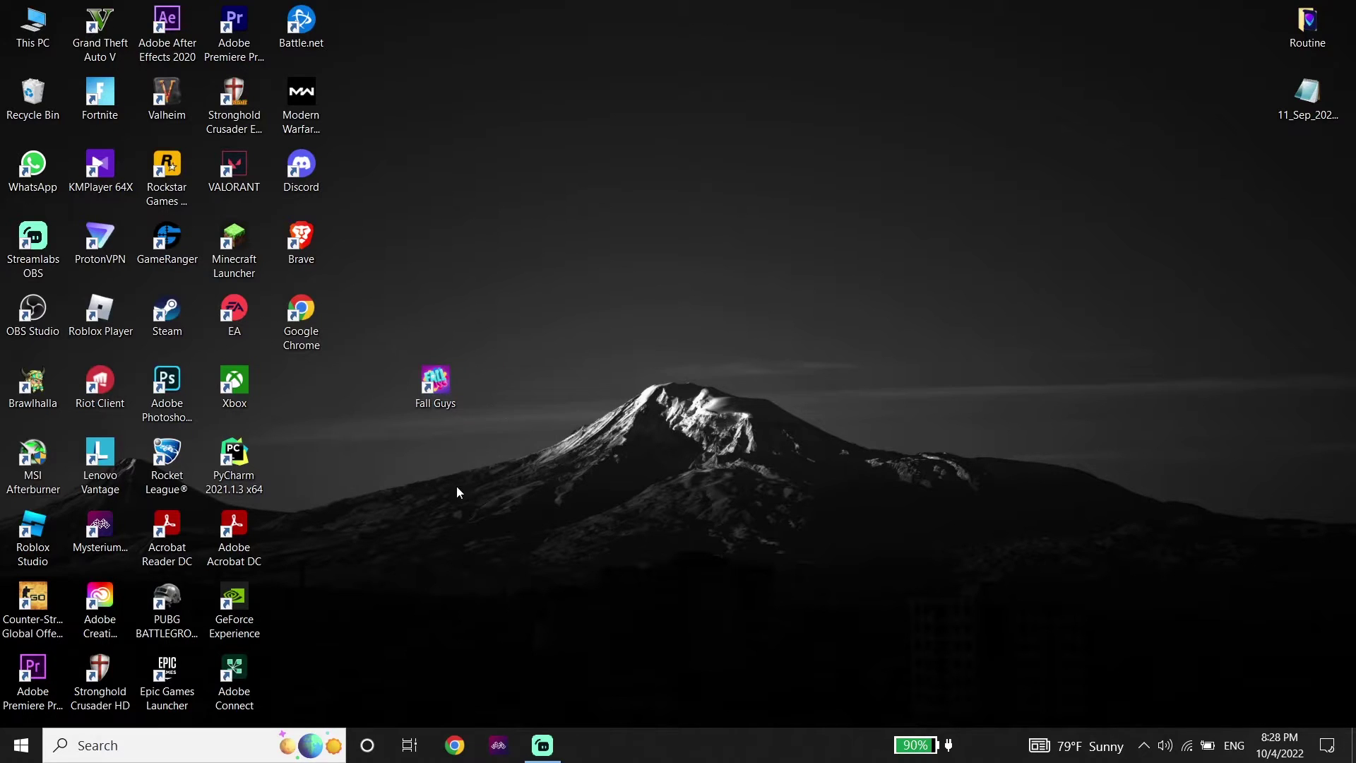
{"action": "left_click", "coordinate": [223, 747]}
{"action": "type", "text": "fir"}
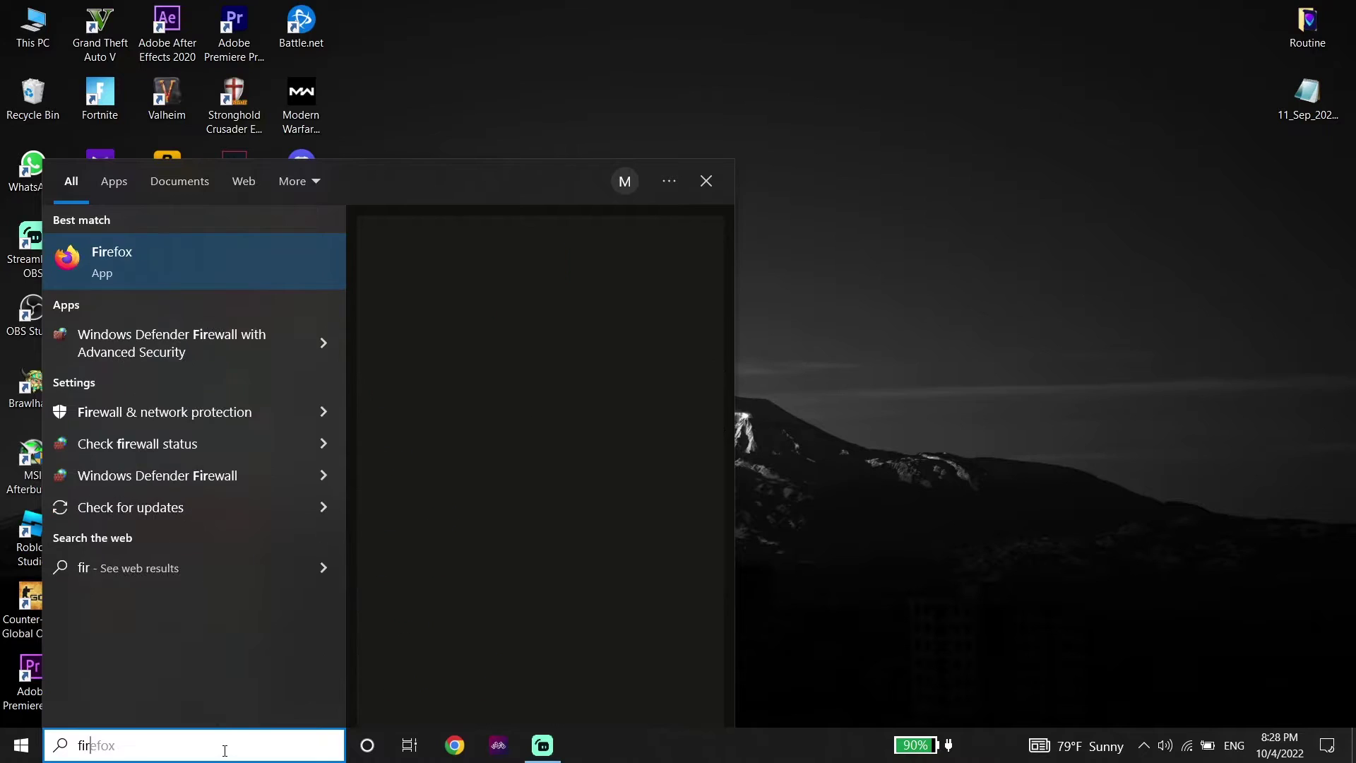
{"action": "type", "text": "ewa"}
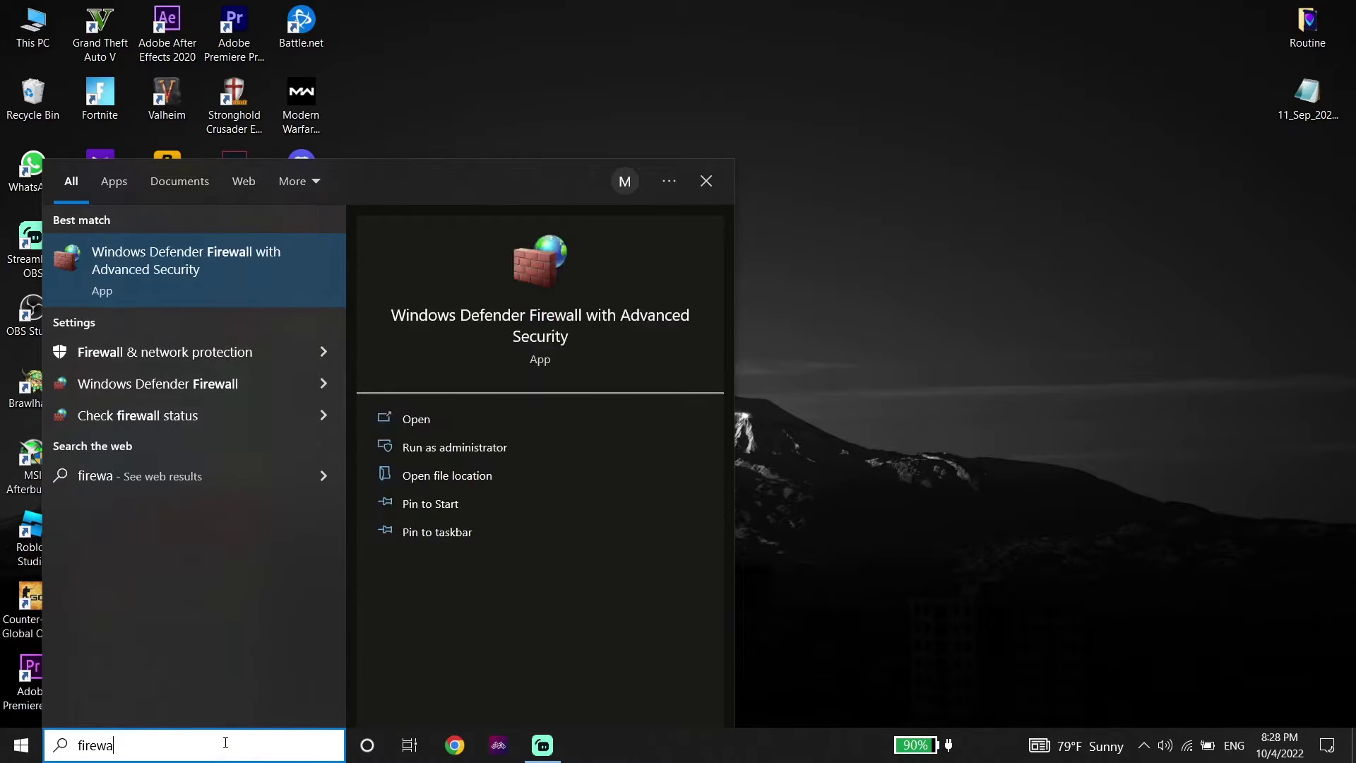
{"action": "left_click", "coordinate": [218, 383]}
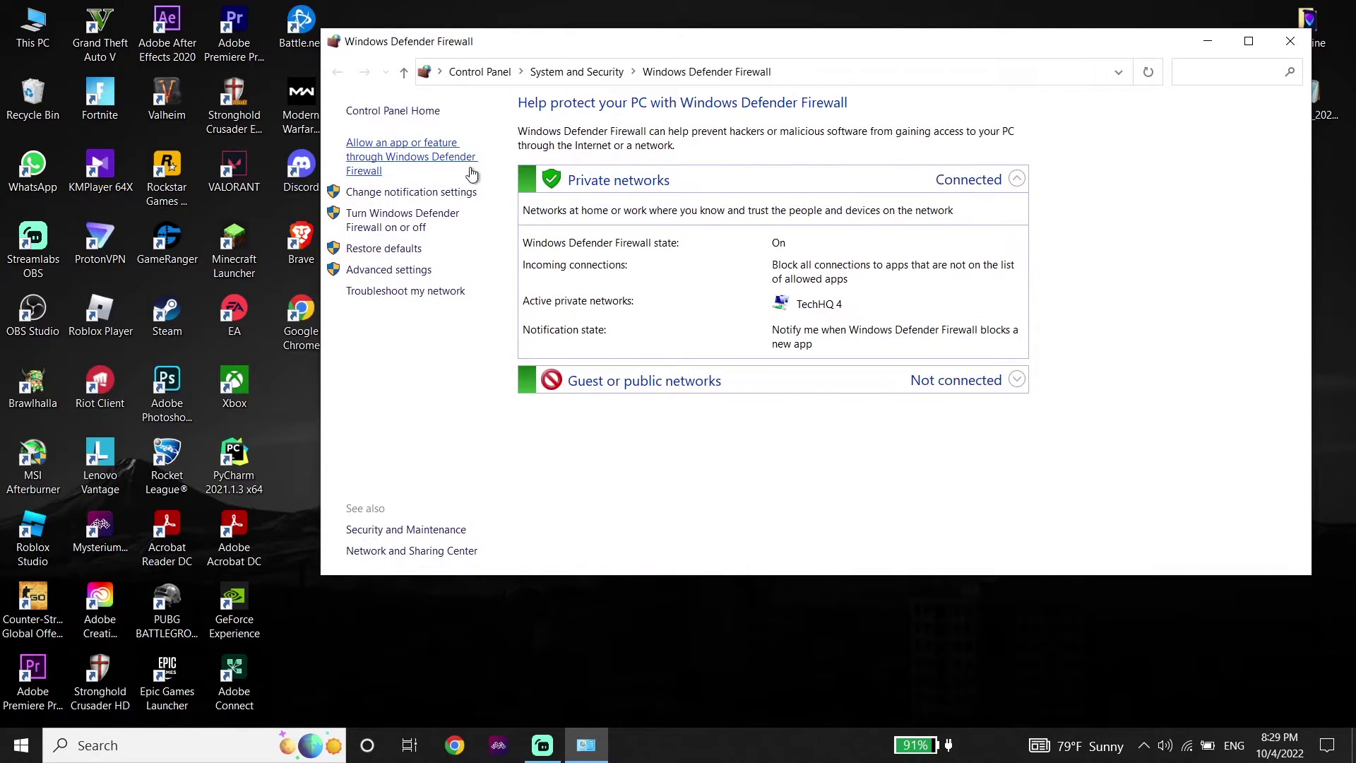
Open 'Allow an app or feature through Windows Defender Firewall' and click Change settings.
{"action": "left_click", "coordinate": [408, 157]}
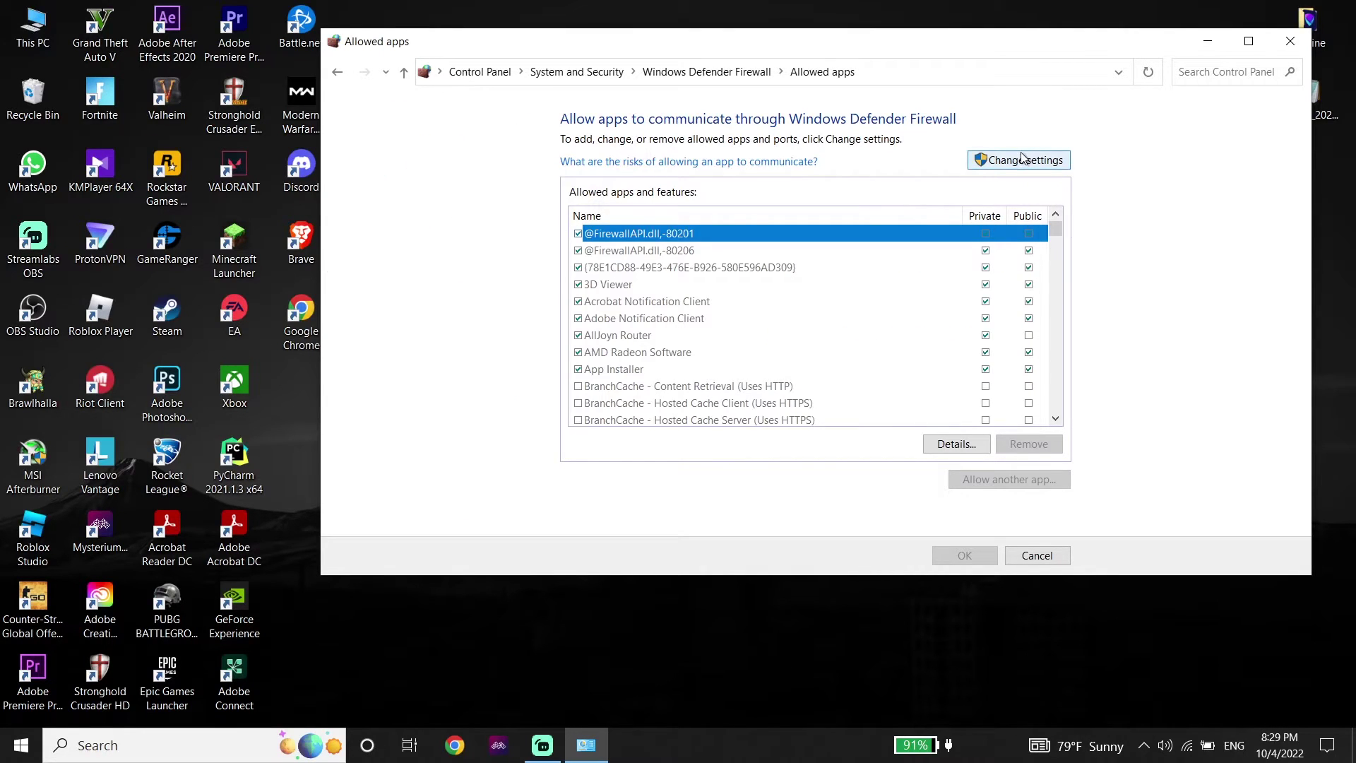
{"action": "left_click", "coordinate": [1017, 160]}
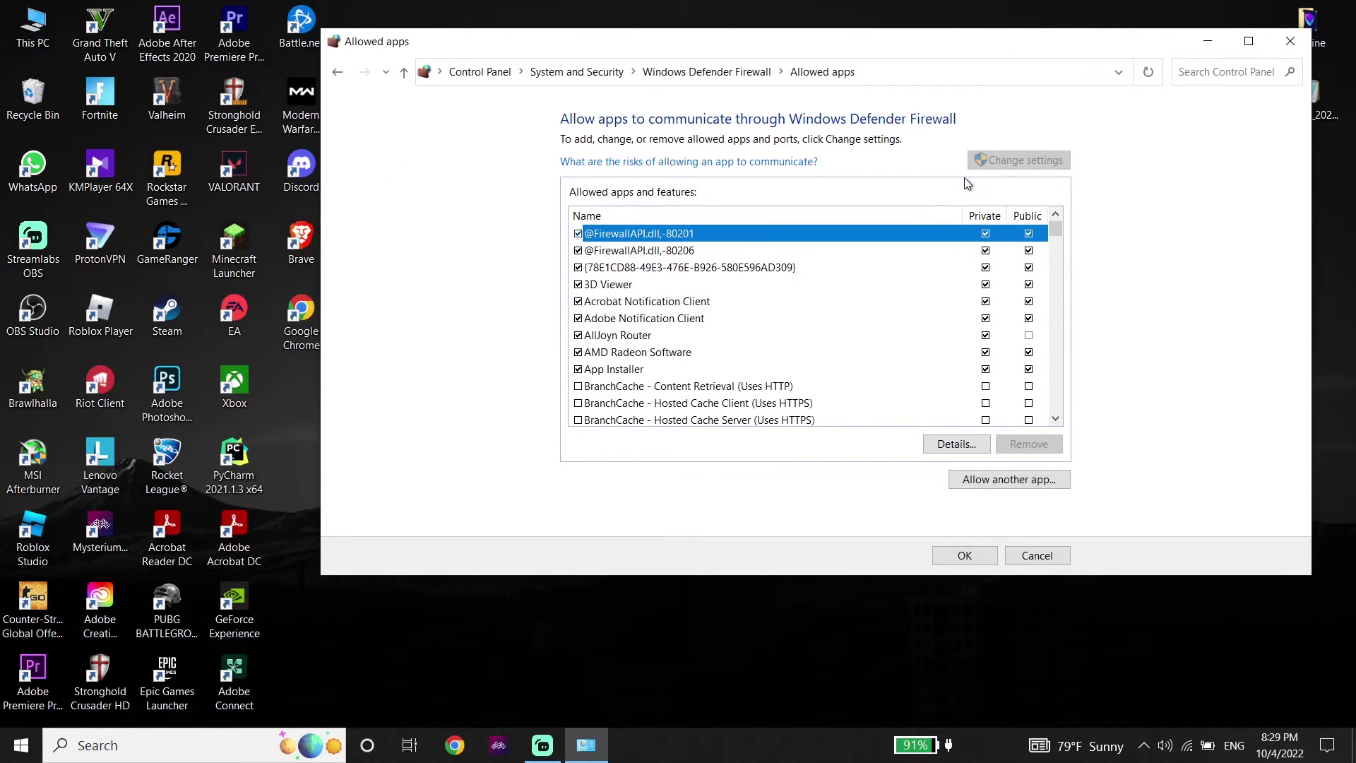
In Allow another app, browse to D:\Games\Epic Games\FallGuys and pick FallGuys_client_game.
{"action": "left_click", "coordinate": [1010, 479]}
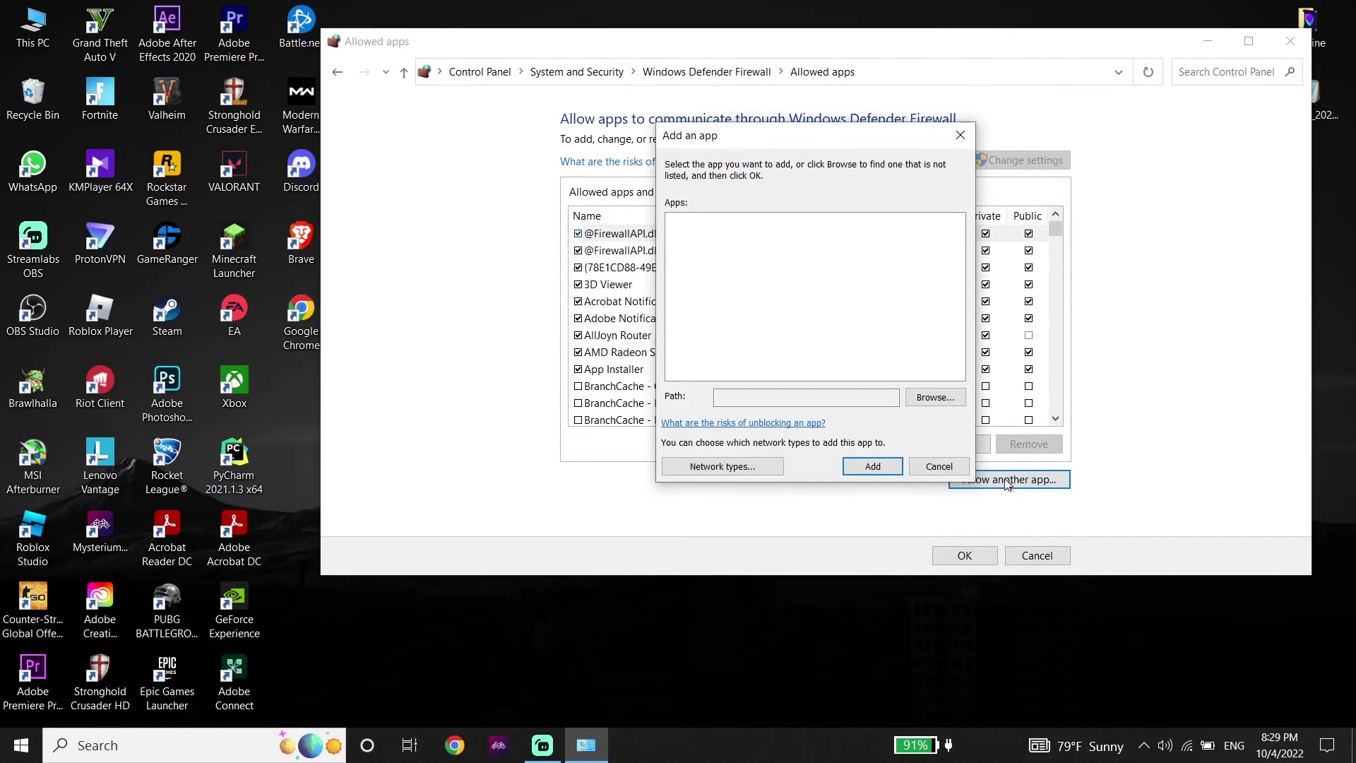
{"action": "left_click", "coordinate": [918, 400]}
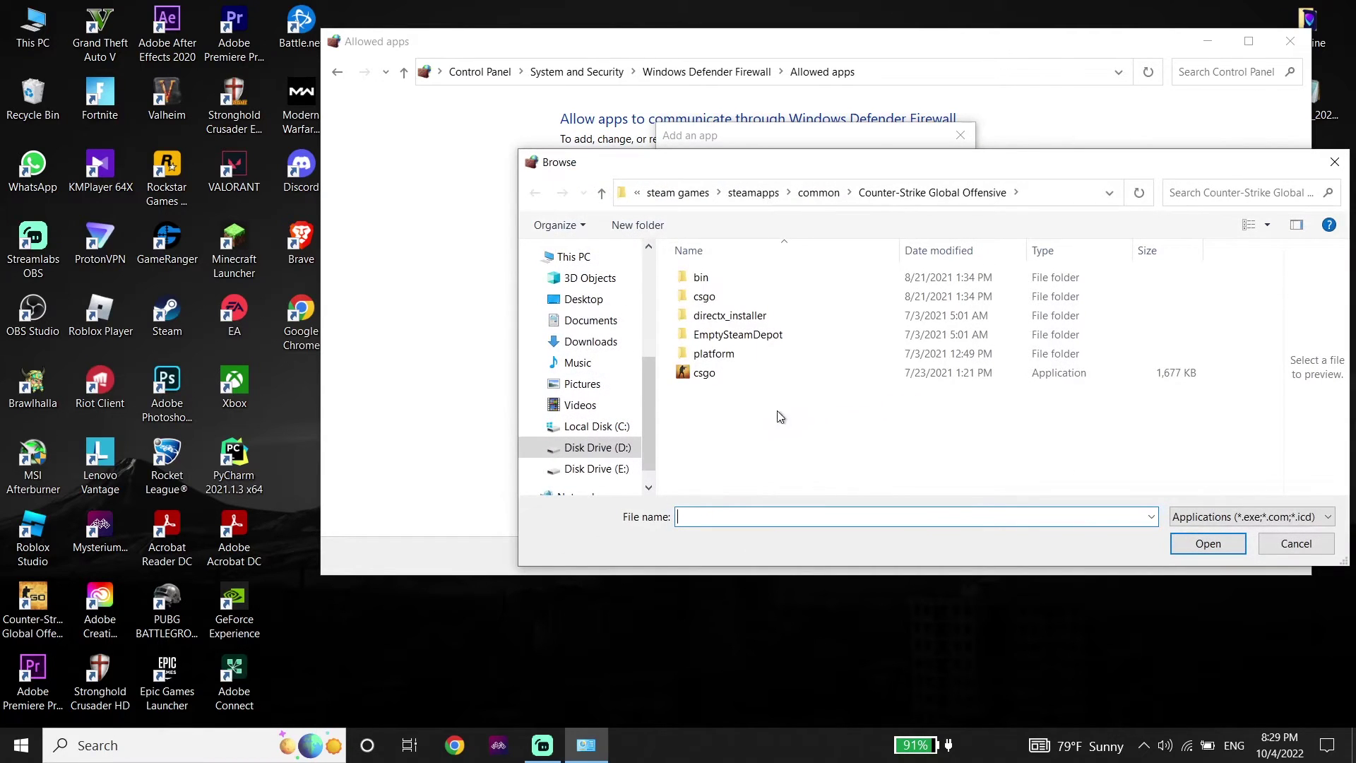
{"action": "left_click", "coordinate": [621, 448]}
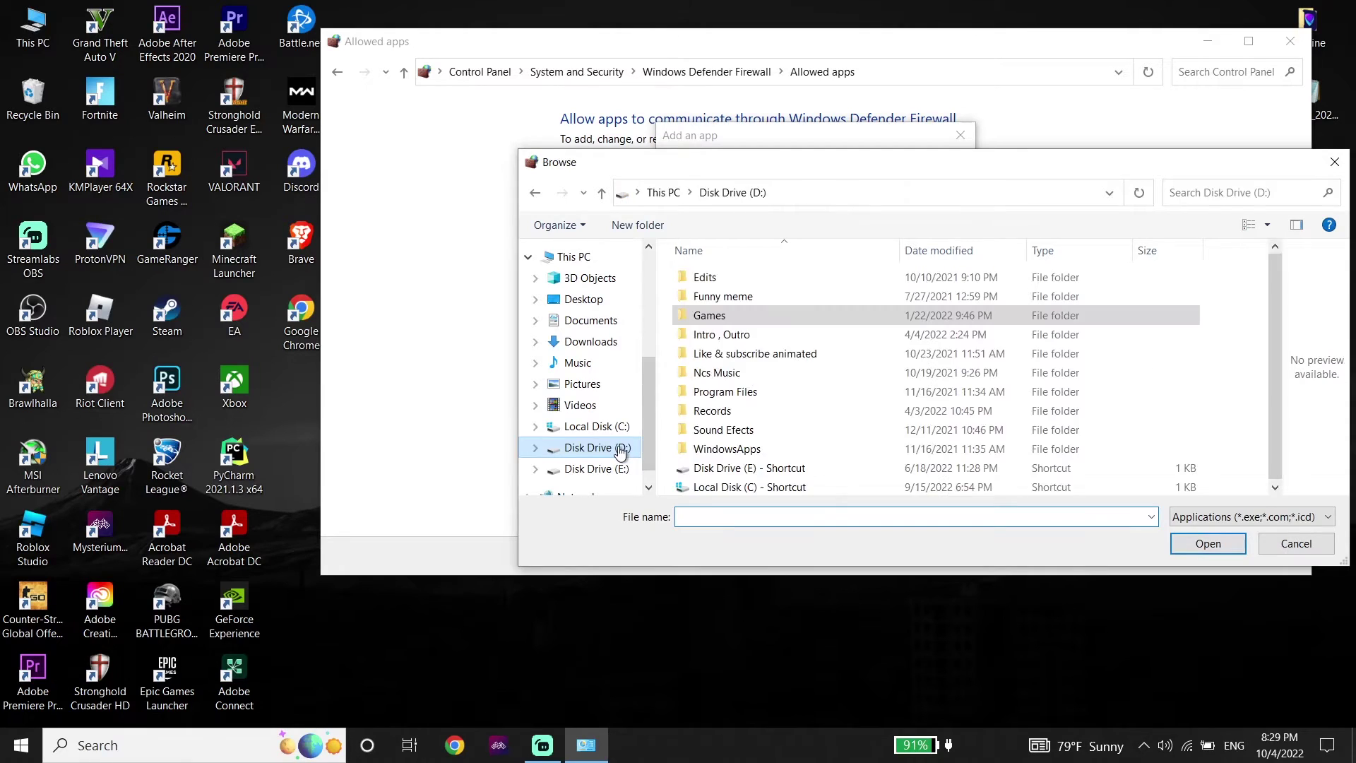
{"action": "left_click", "coordinate": [715, 298]}
{"action": "double_click", "coordinate": [712, 315]}
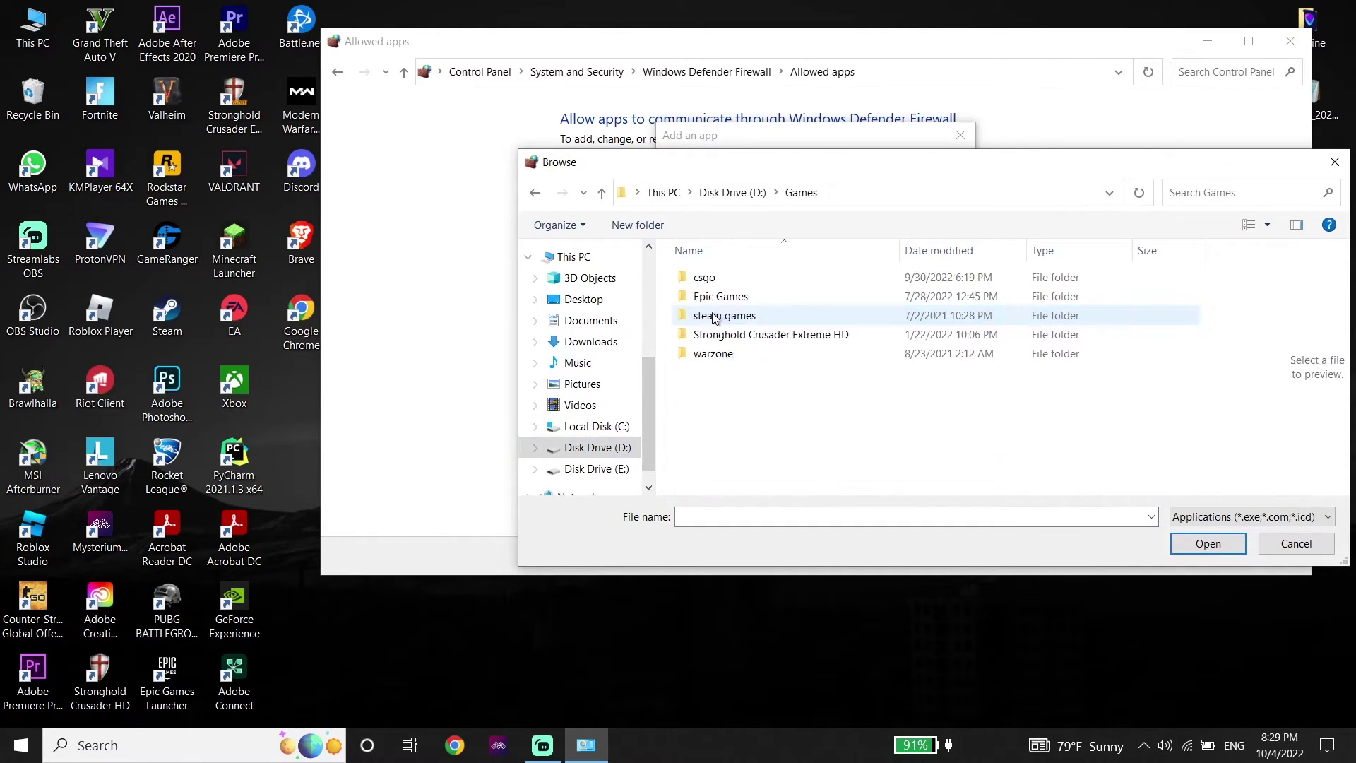
{"action": "left_click", "coordinate": [732, 295]}
{"action": "double_click", "coordinate": [732, 295]}
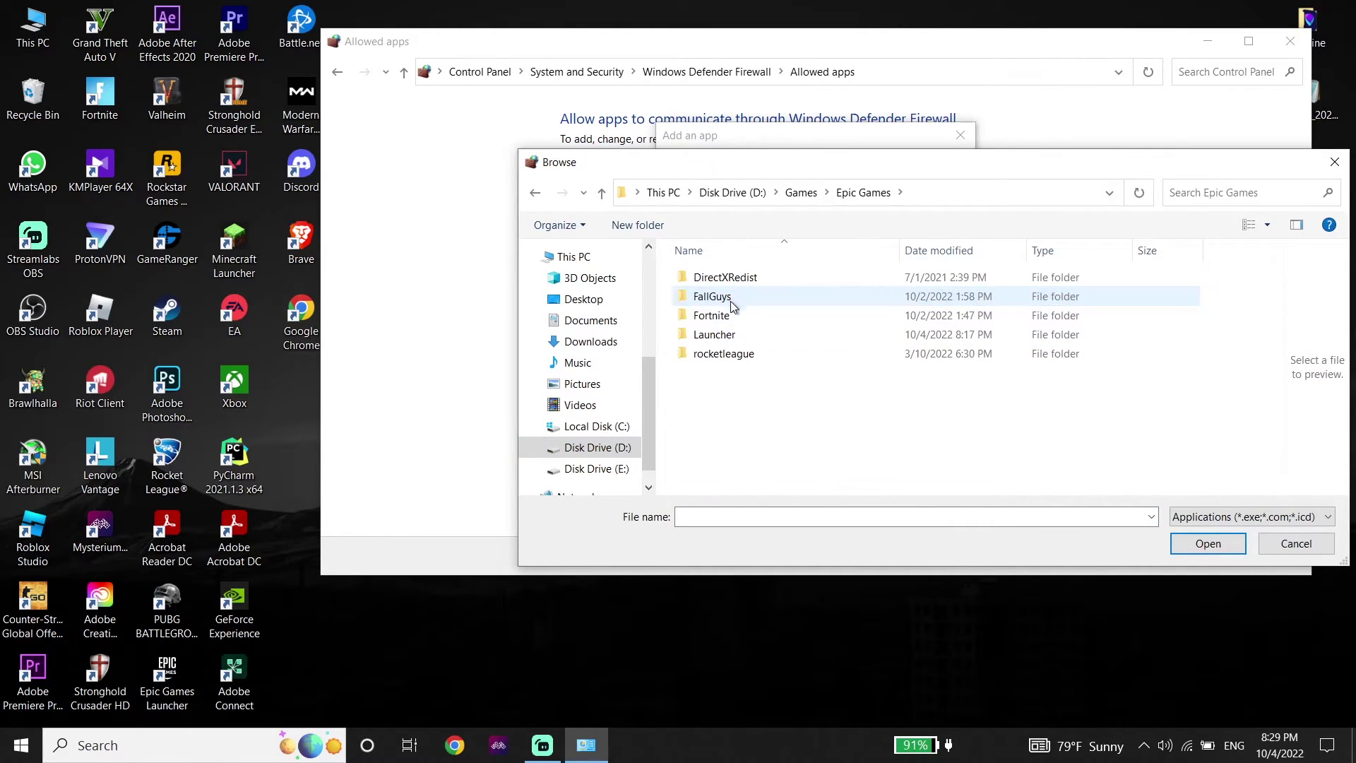
{"action": "double_click", "coordinate": [732, 297]}
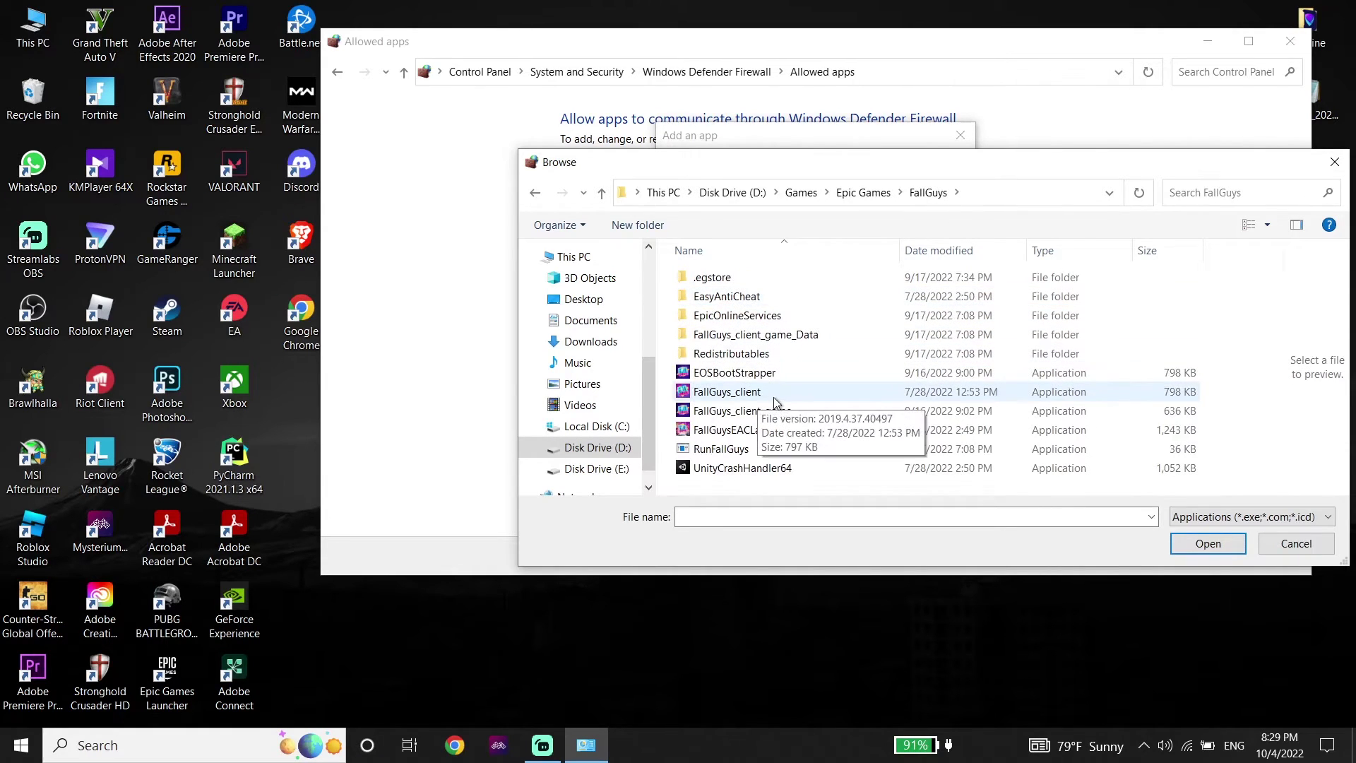
{"action": "left_click", "coordinate": [731, 411]}
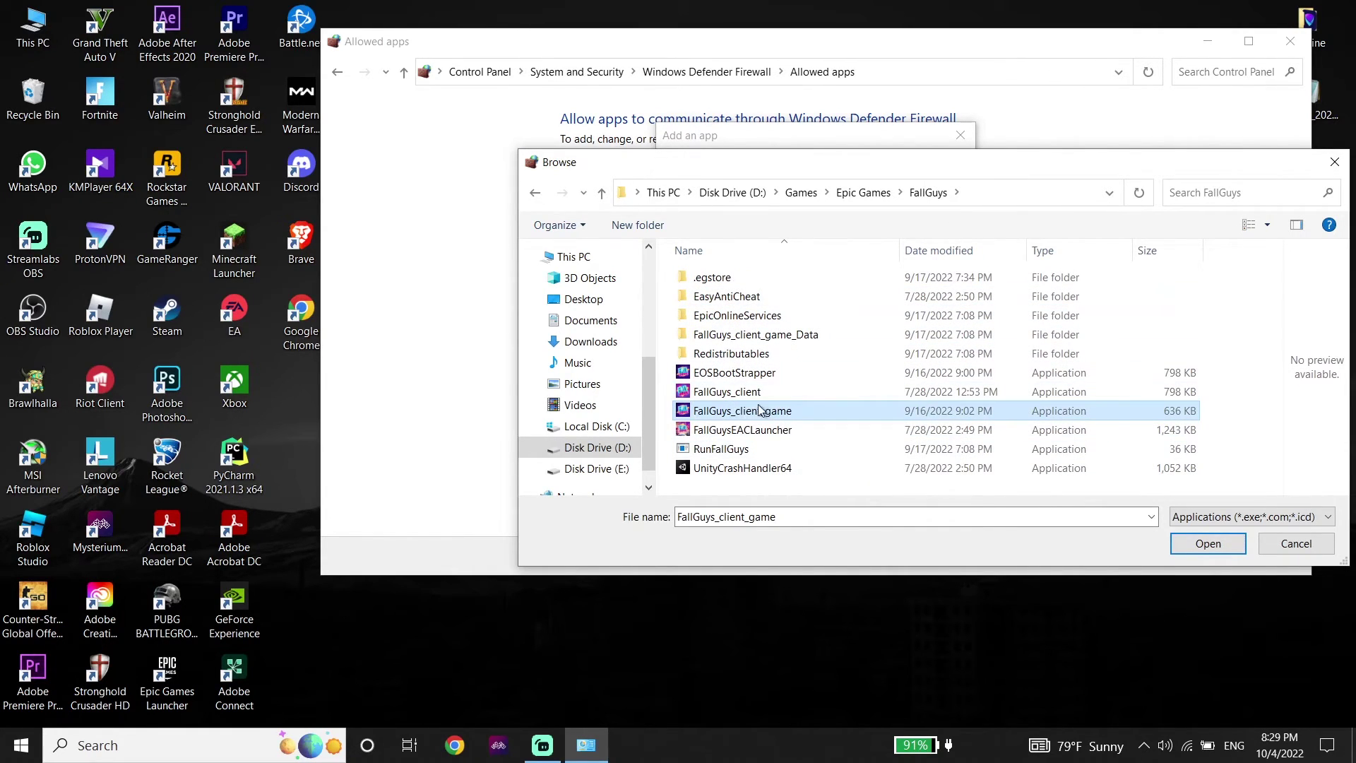
{"action": "left_click", "coordinate": [1199, 544]}
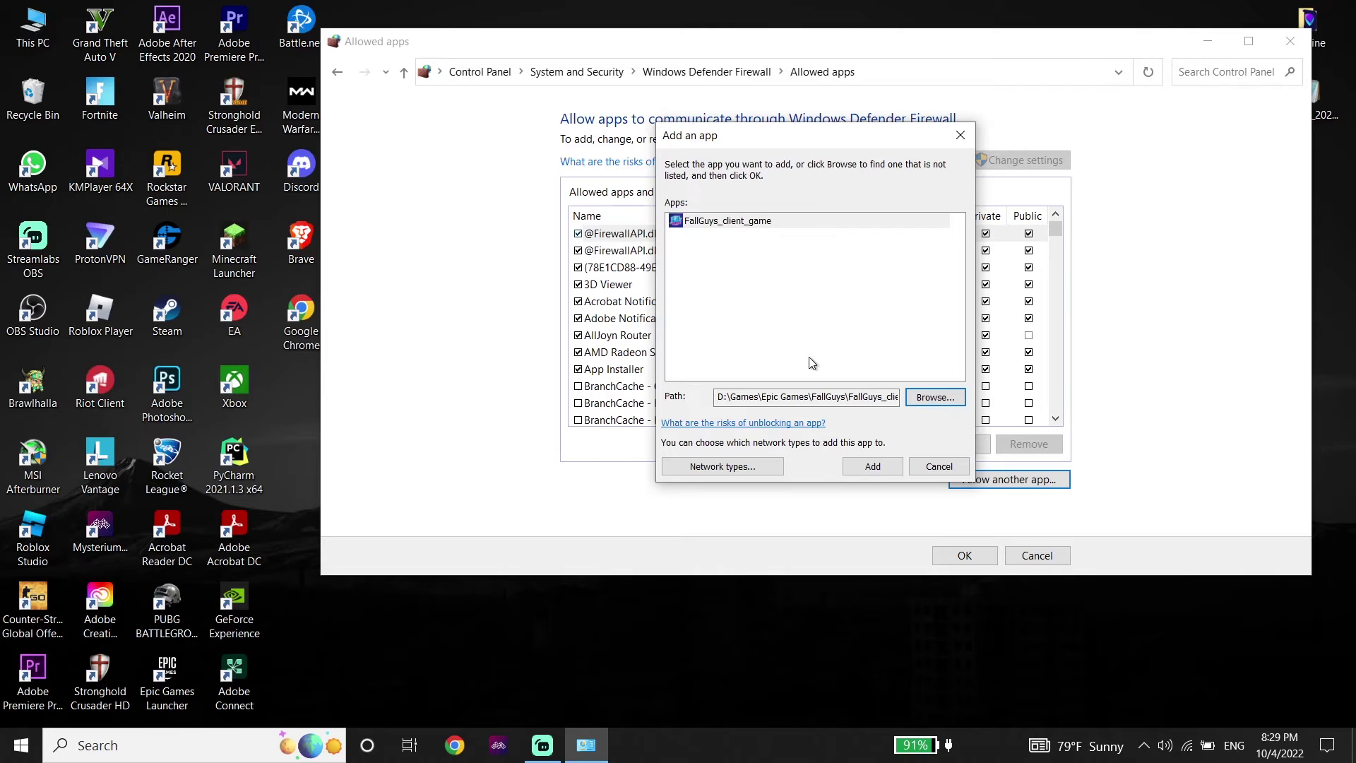
Add FallGuys_client_game, close the firewall window, and move the Fall Guys shortcut below Google Chrome.
{"action": "left_click", "coordinate": [962, 138]}
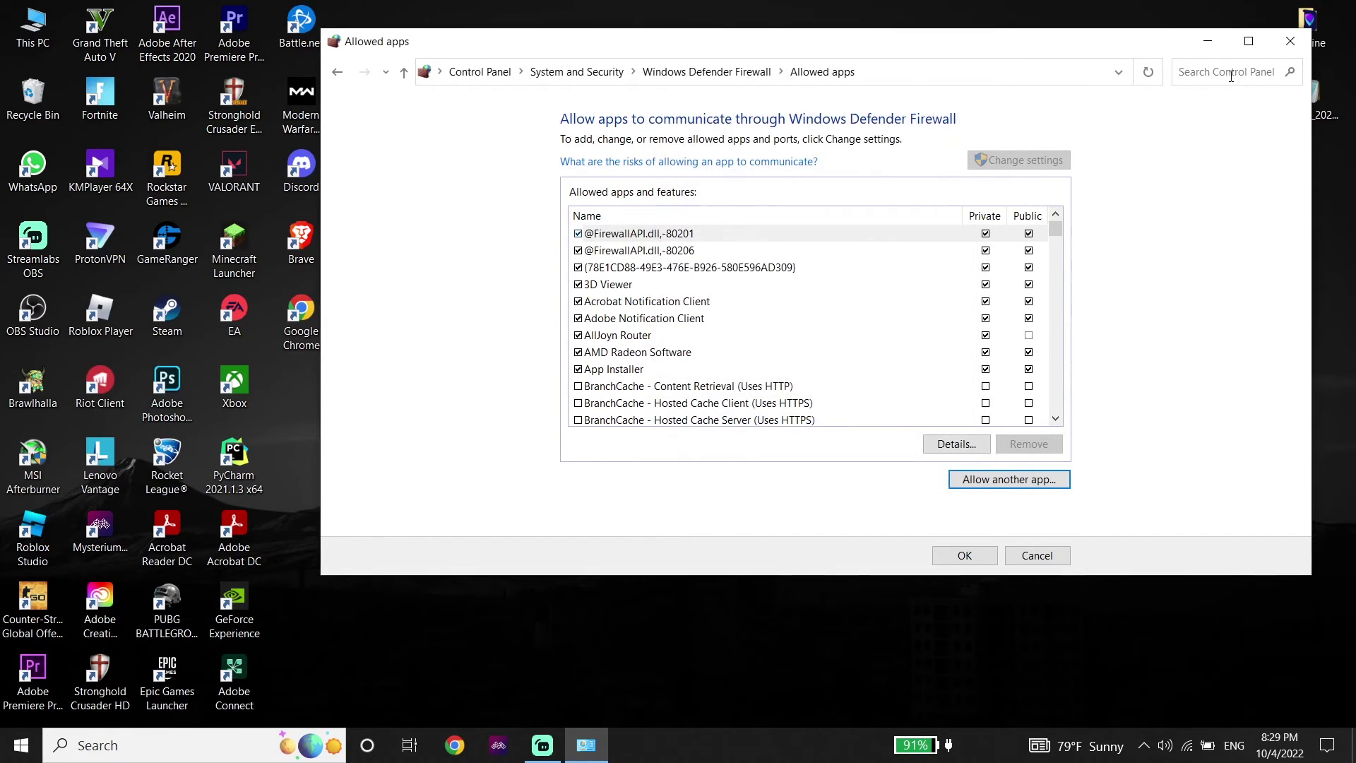
{"action": "left_click", "coordinate": [1276, 45]}
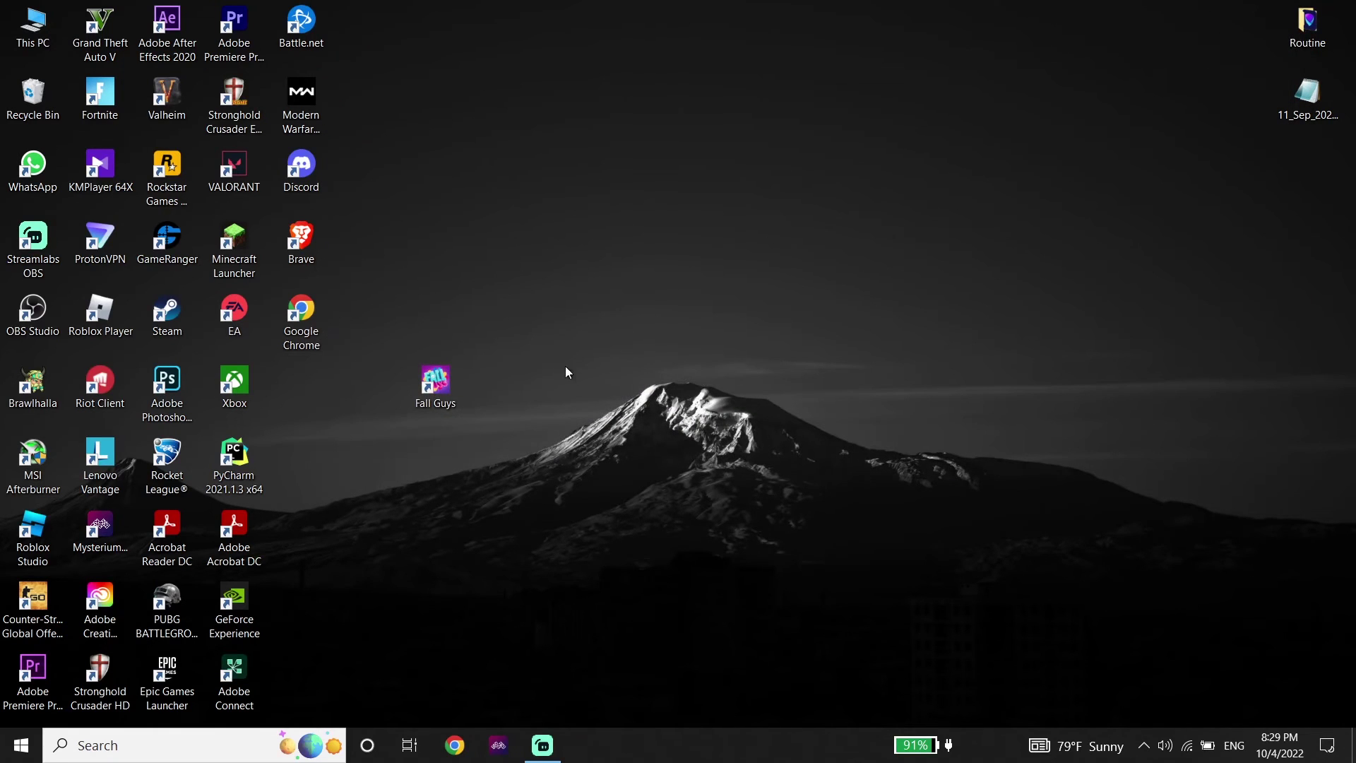
{"action": "left_click_drag", "start_coordinate": [441, 392], "coordinate": [310, 400]}
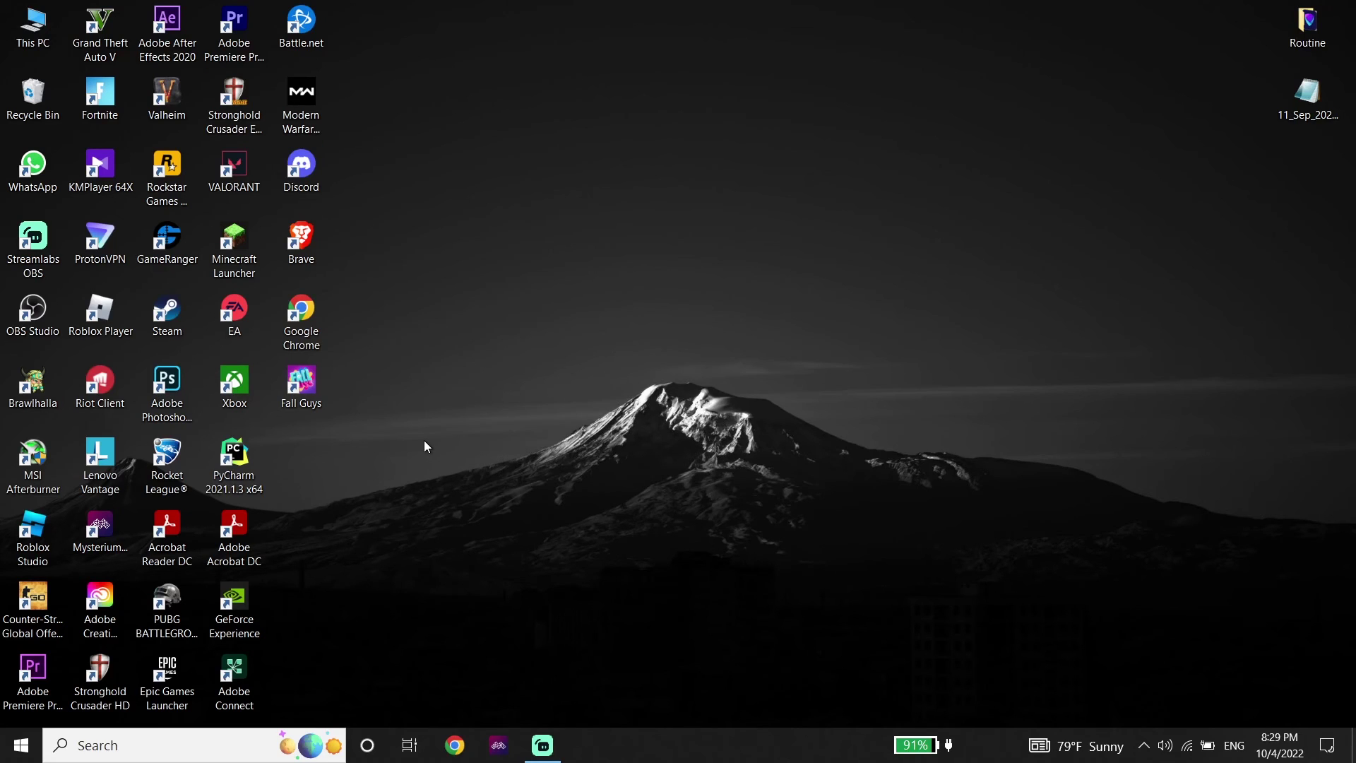
{"action": "left_click", "coordinate": [302, 385]}
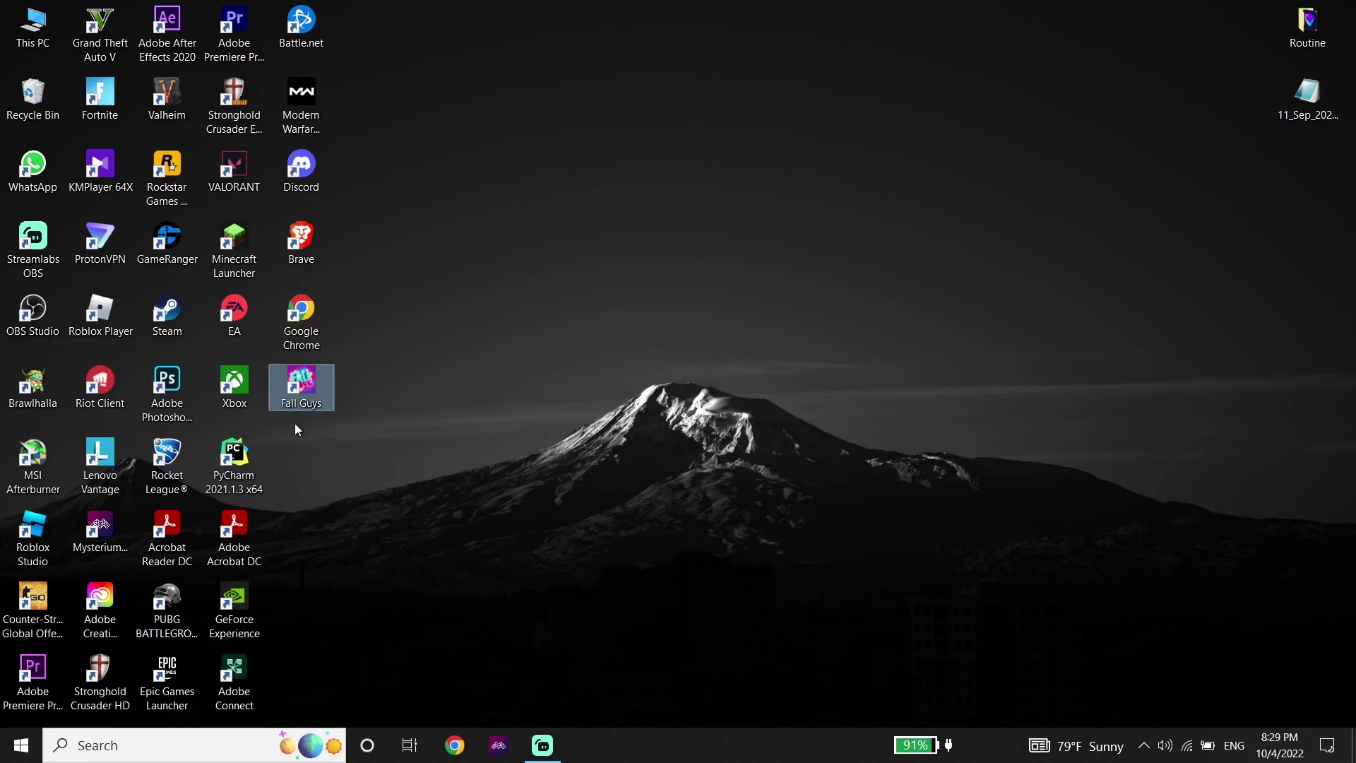